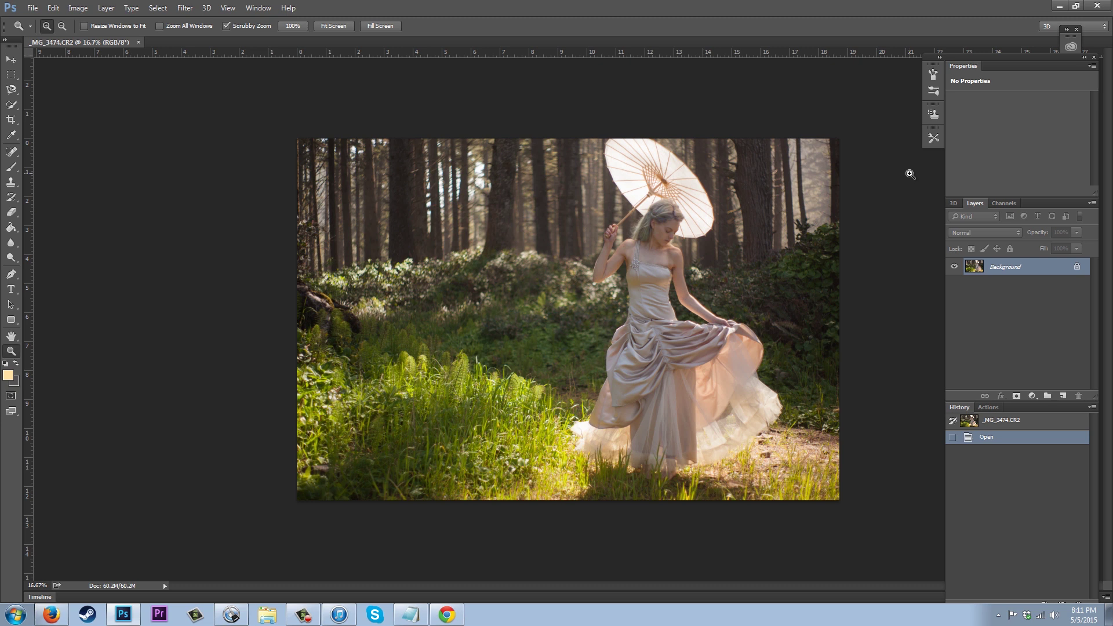
Duplicate Background twice, hide Background copy 2, and leave Background copy selected for editing.
left_click_drag(910, 174, 914, 180)
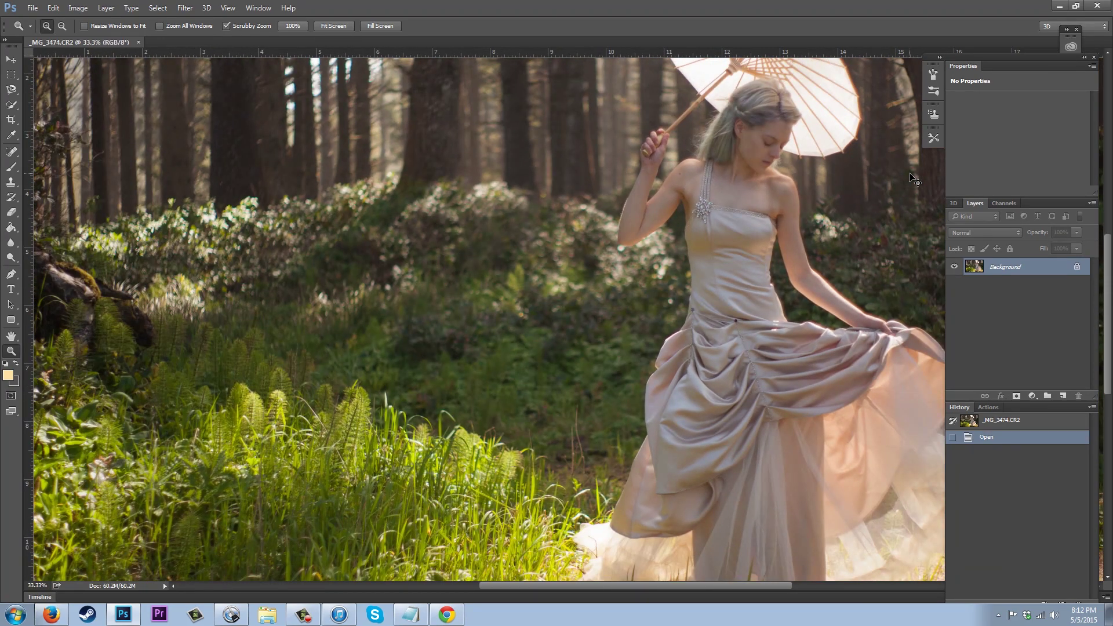
left_click(880, 227, "alt")
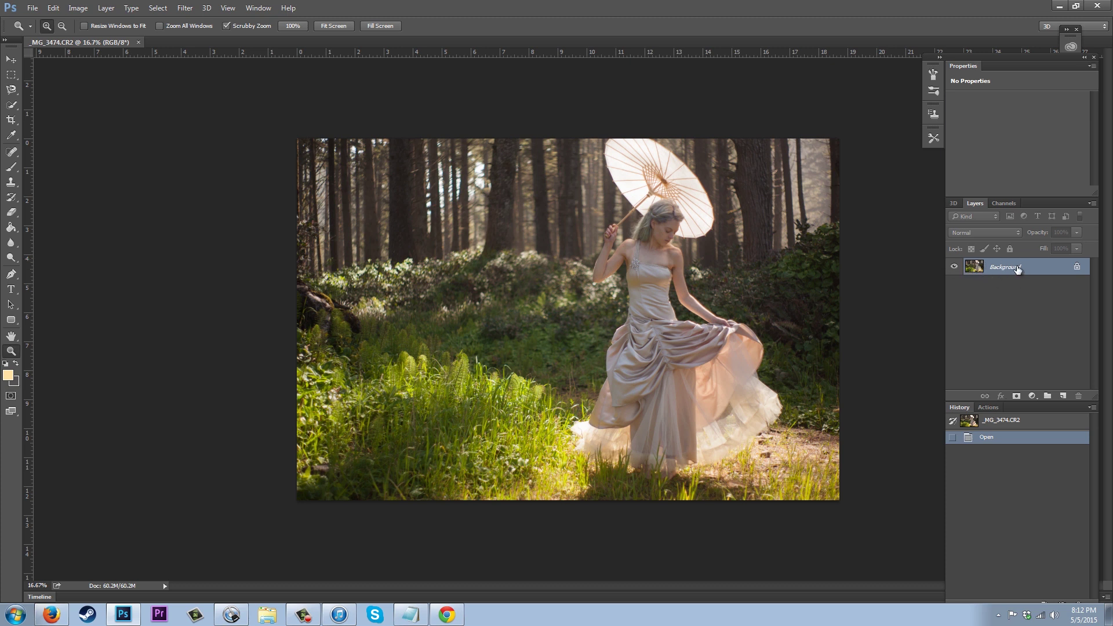
left_click_drag(1017, 268, 1063, 397)
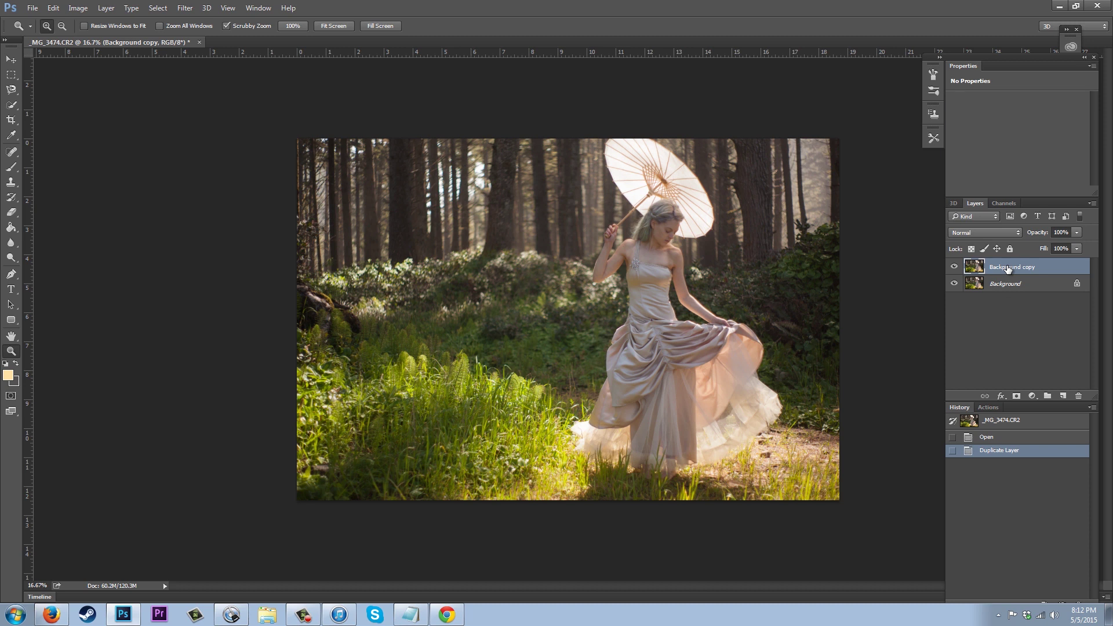
left_click_drag(1008, 268, 1064, 396)
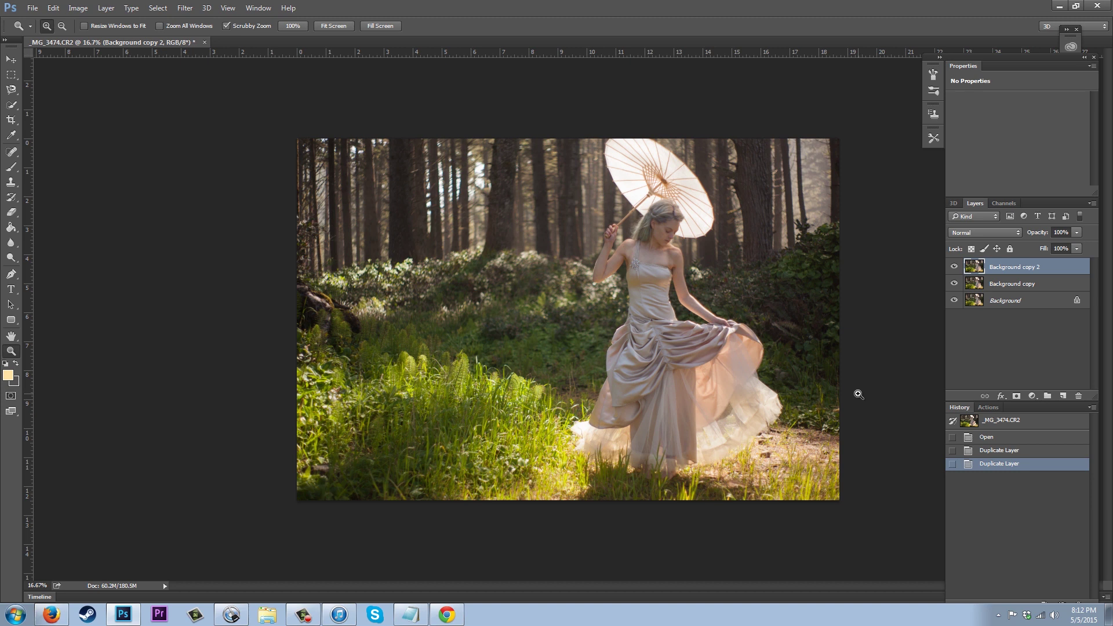
left_click(954, 267)
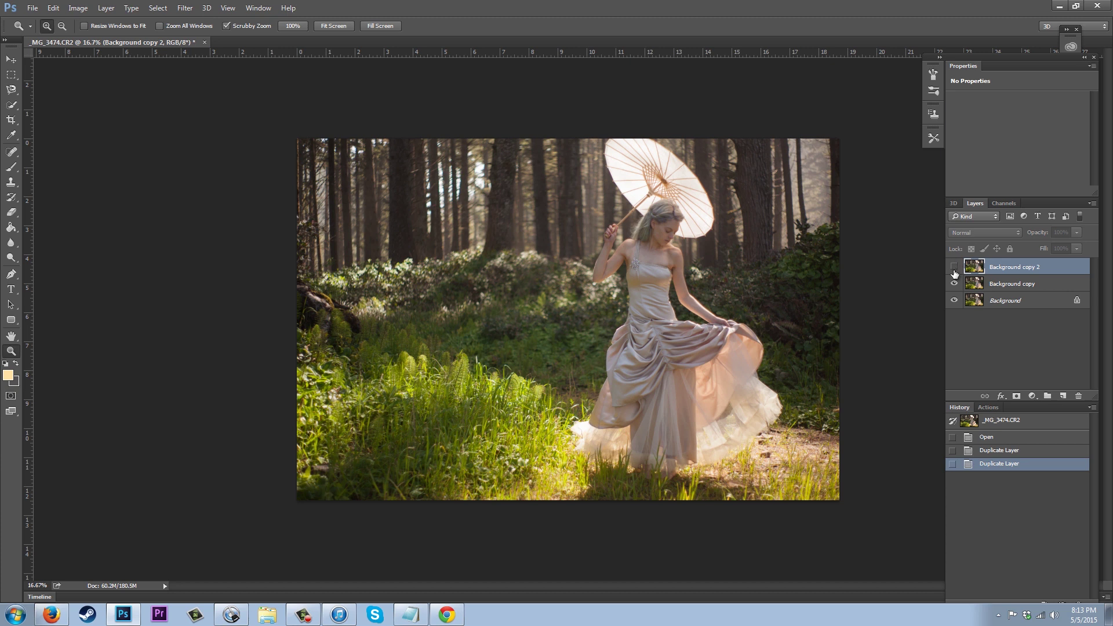
left_click(1008, 287)
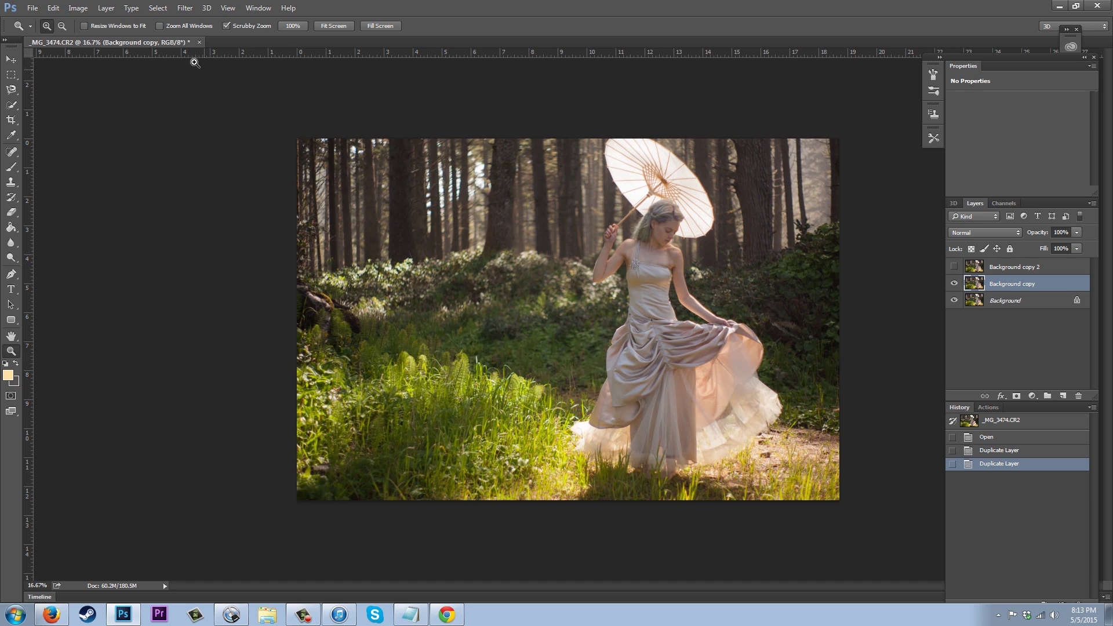
Blur Background copy with a 3.5-pixel Gaussian Blur, then show Background copy 2 again.
left_click(189, 10)
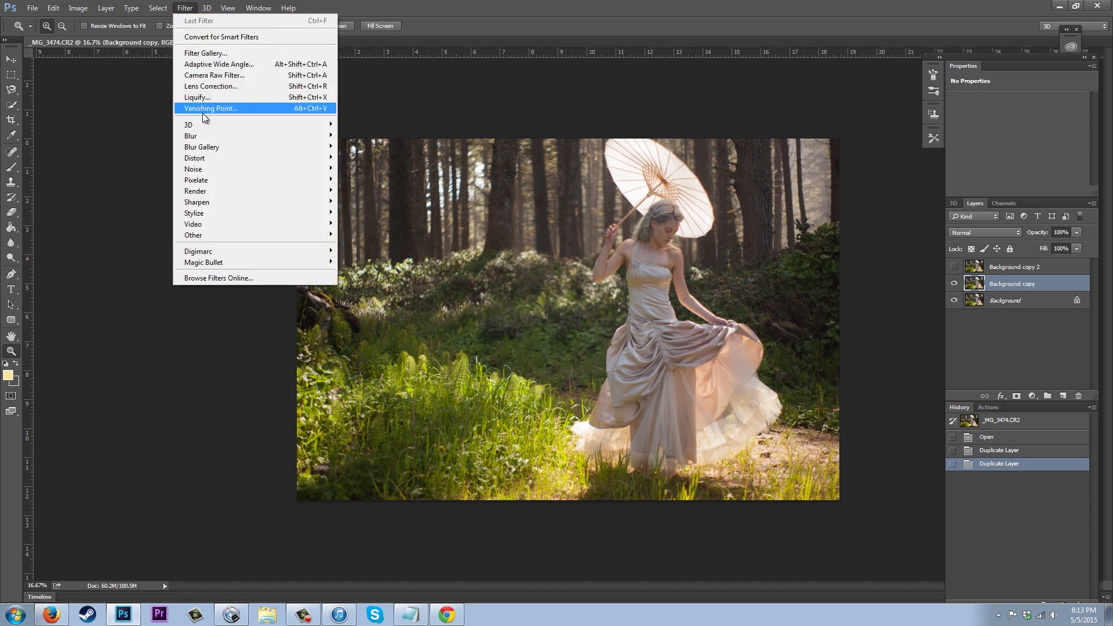
mouse_move(204, 137)
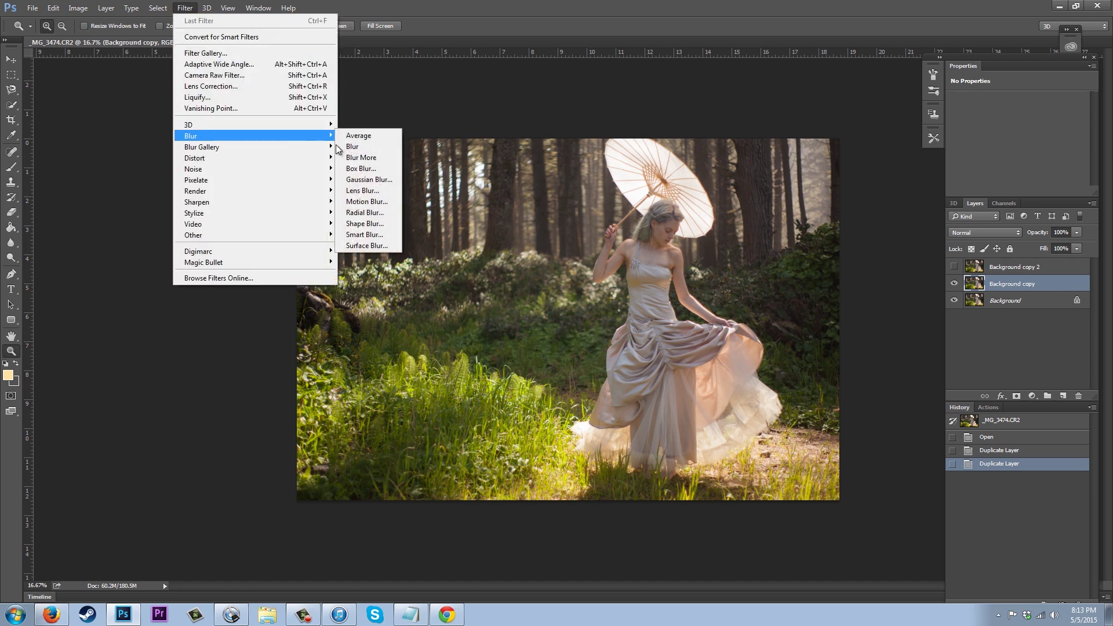
left_click(369, 179)
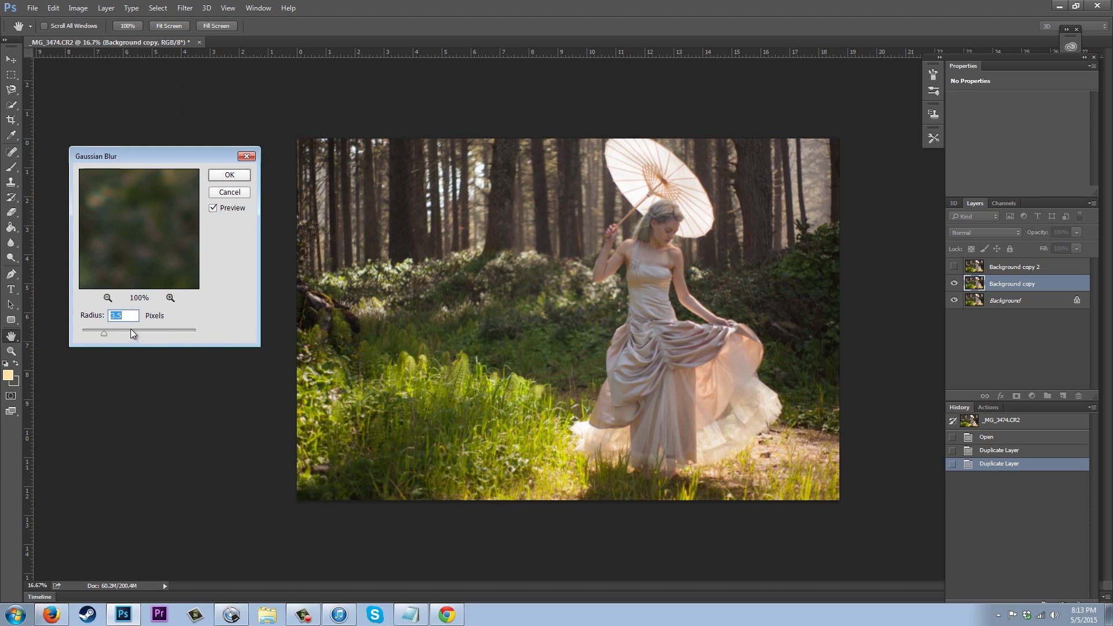
left_click_drag(181, 209, 69, 355)
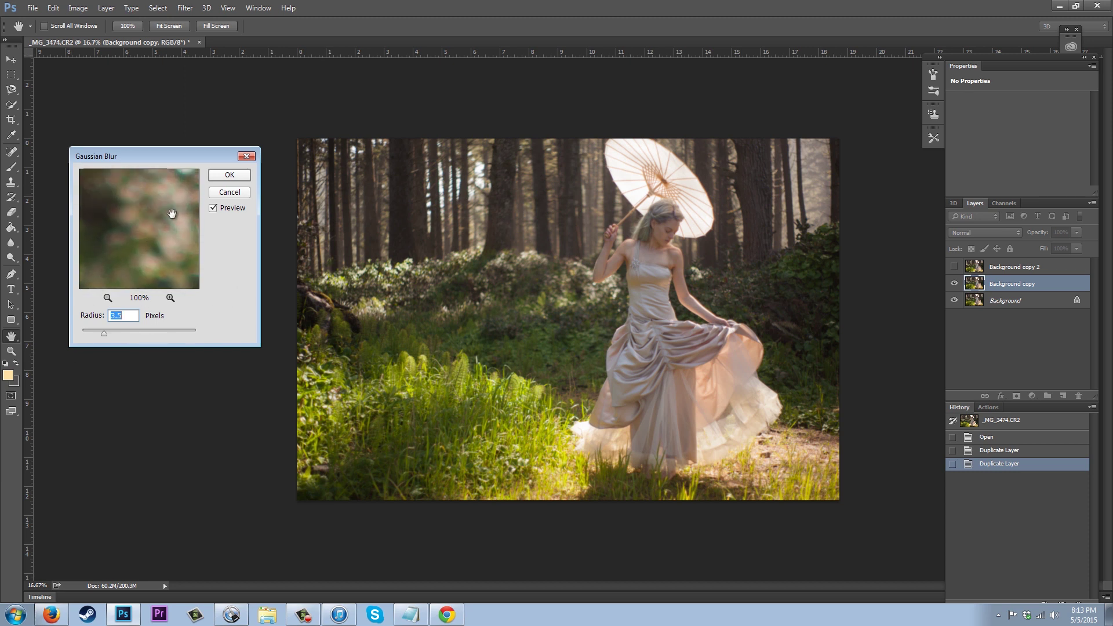
left_click_drag(172, 214, 64, 244)
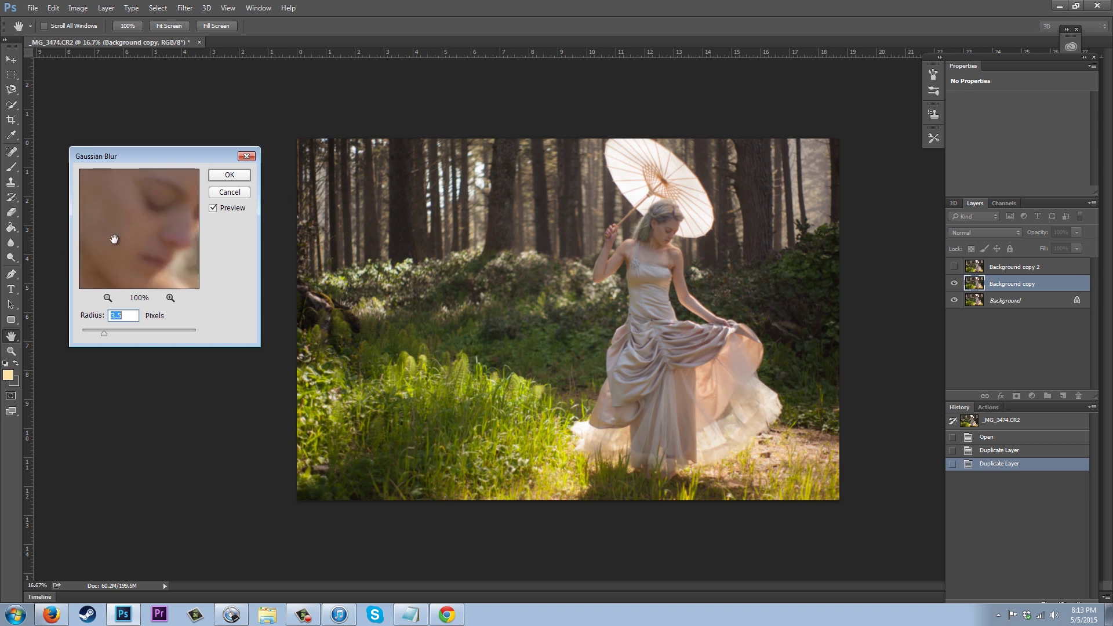
left_click_drag(115, 242, 124, 268)
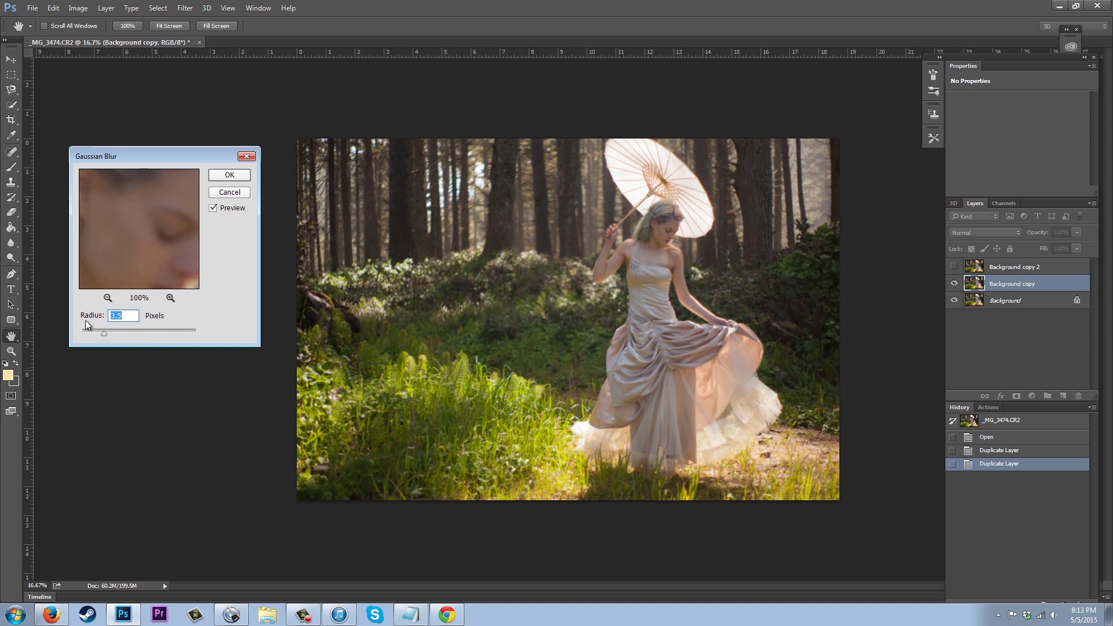
left_click_drag(146, 242, 202, 225)
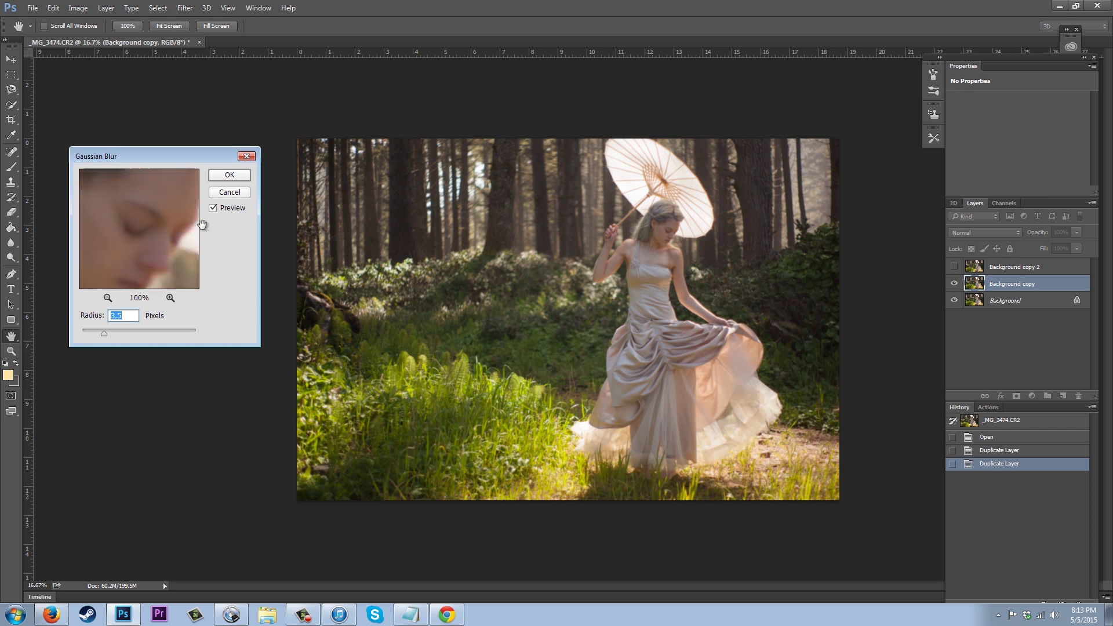
left_click(229, 178)
key("z")
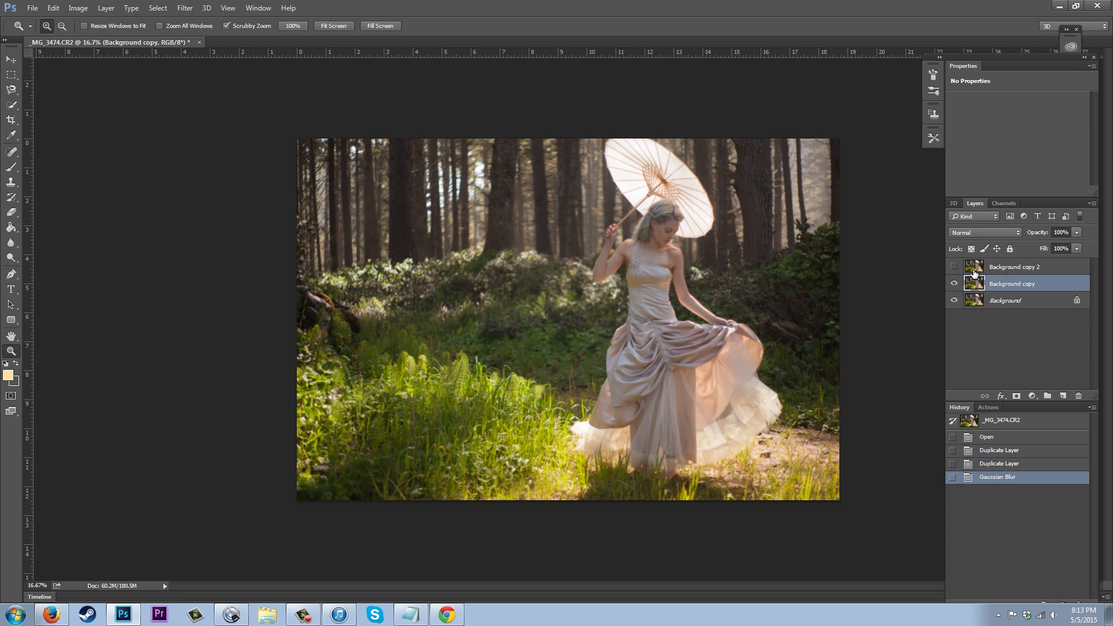
left_click(954, 267)
Apply Image onto Background copy 2 from Background copy with Subtract, scale 2, offset 128.
left_click(1033, 267)
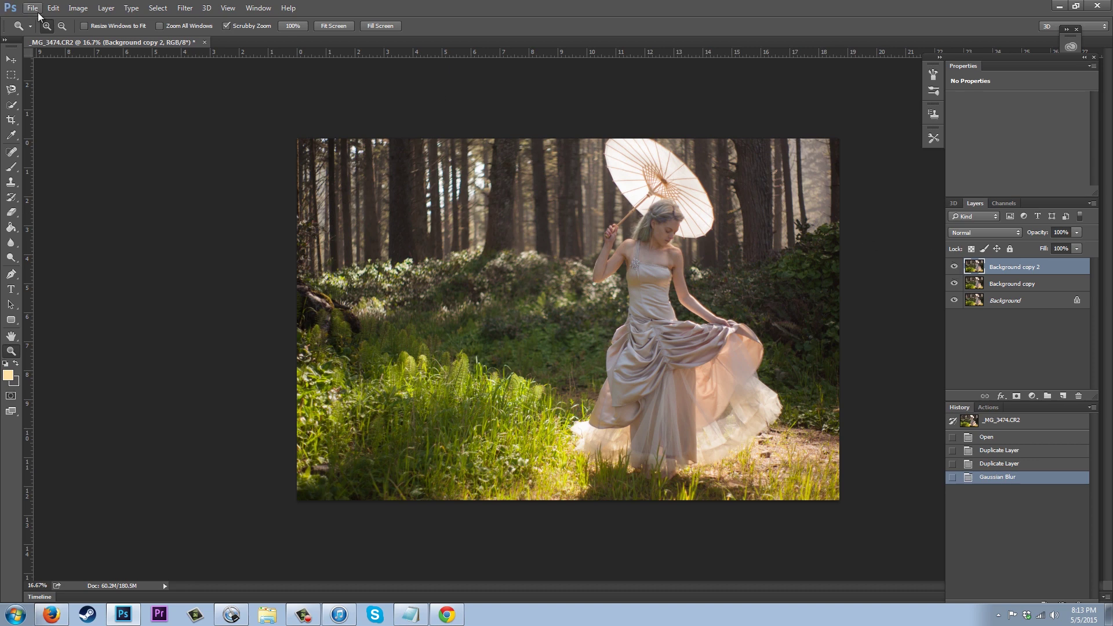
left_click(78, 9)
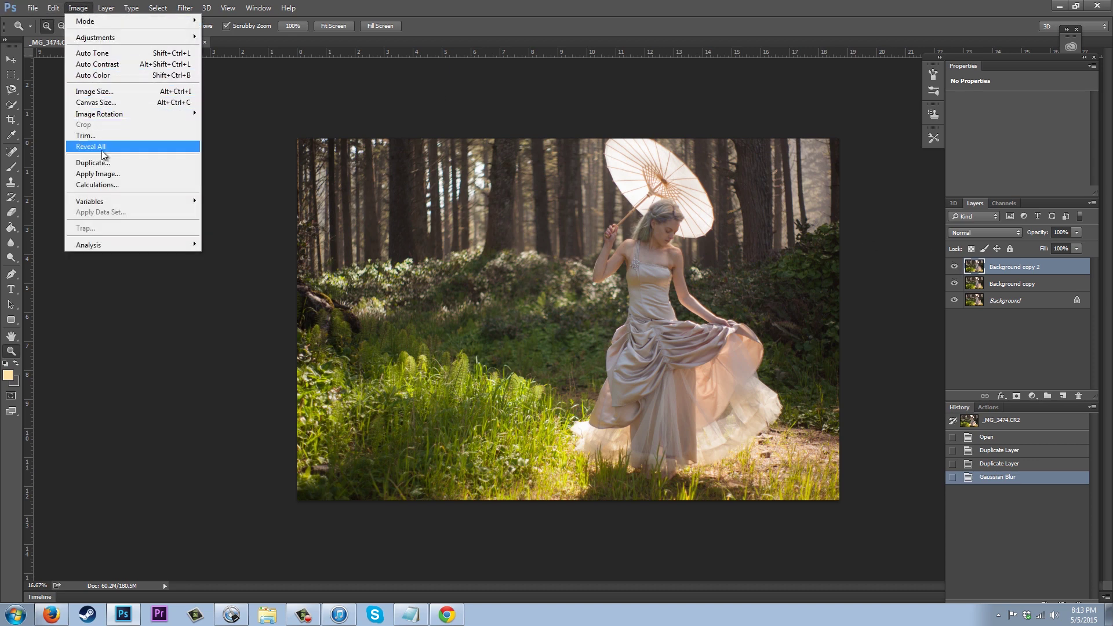
left_click(104, 174)
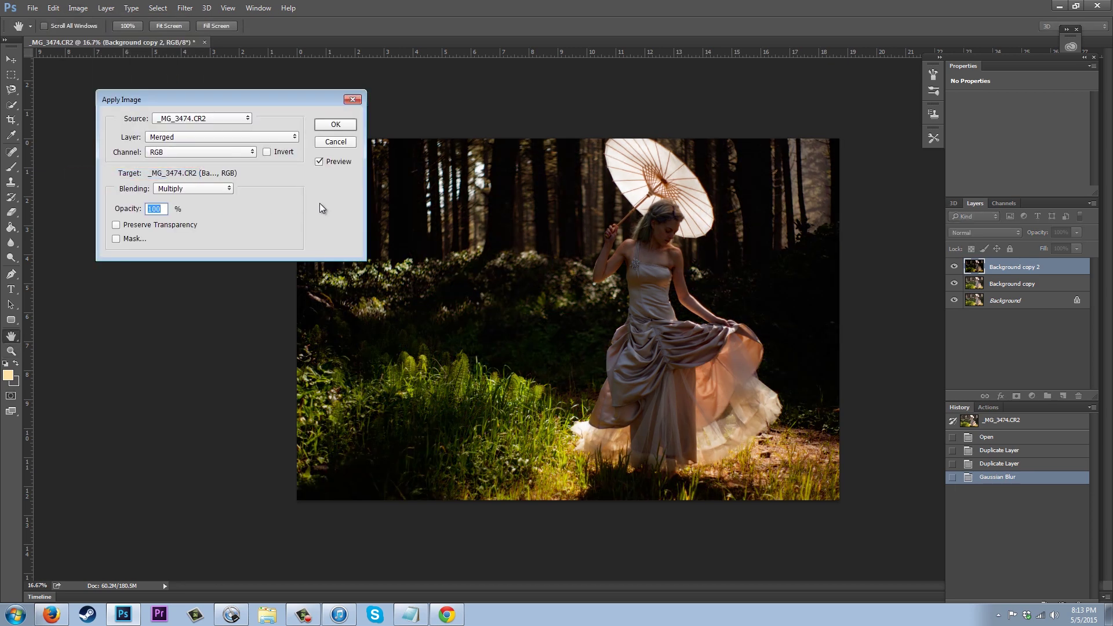
left_click(235, 138)
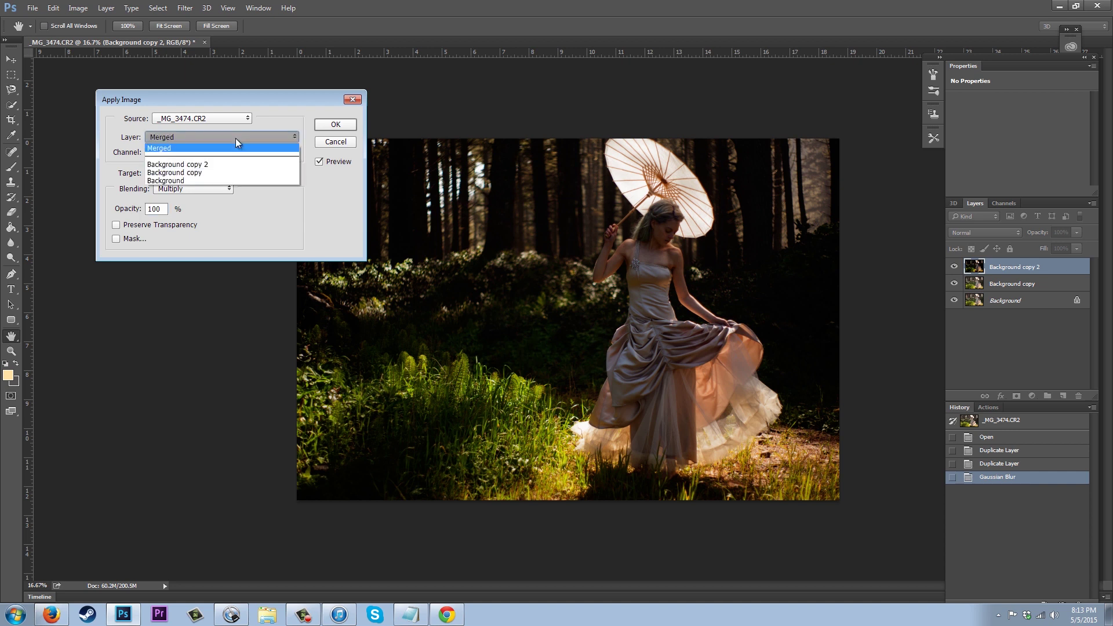
left_click(203, 173)
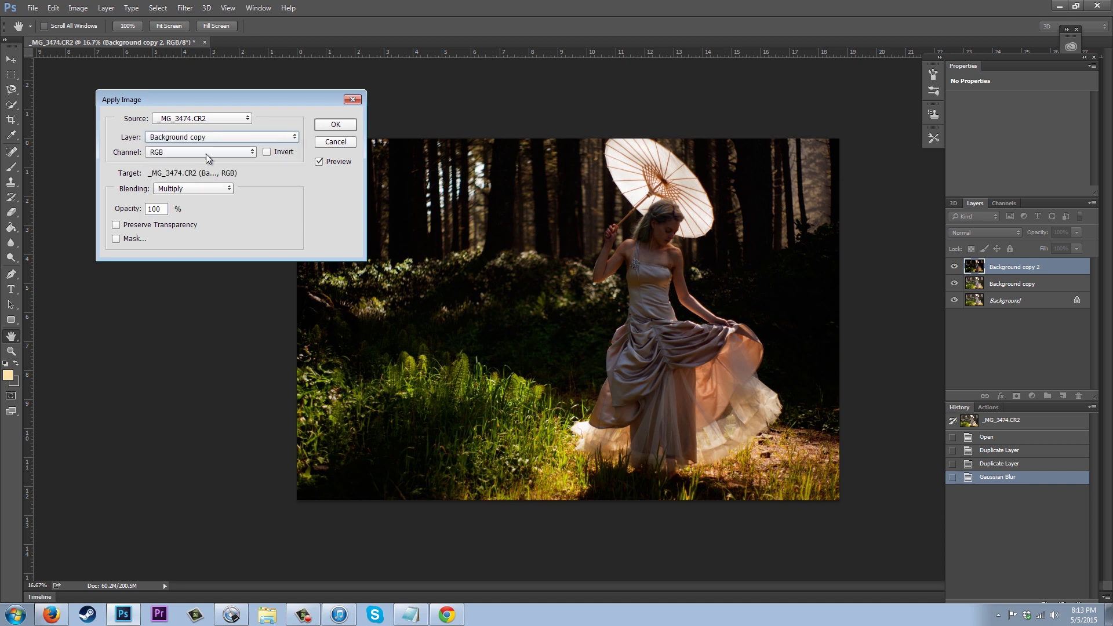
left_click(230, 190)
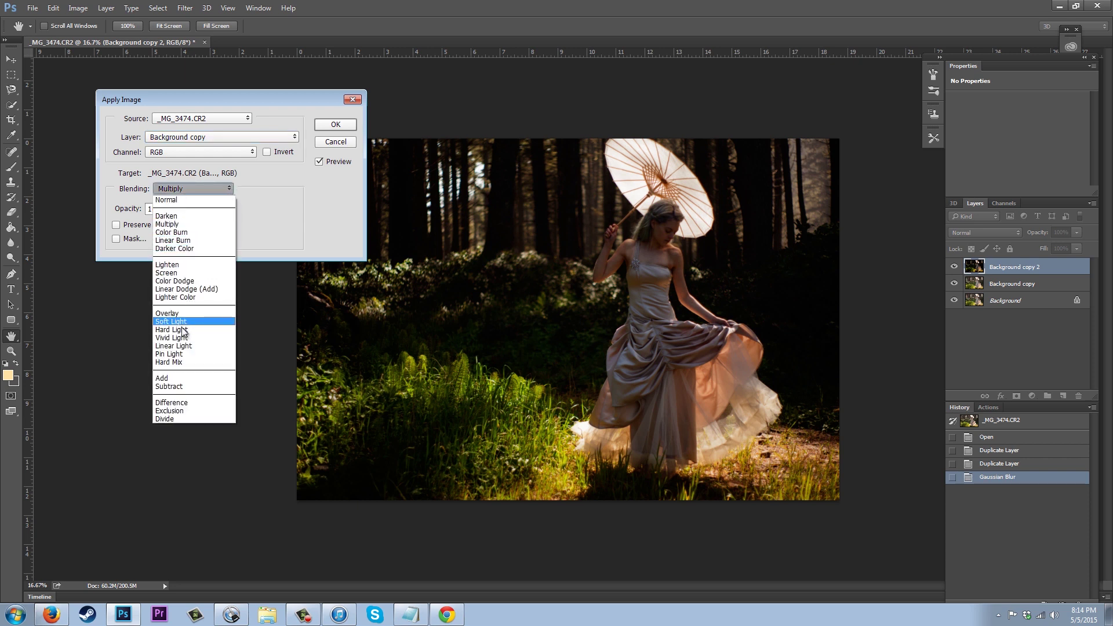
left_click(172, 388)
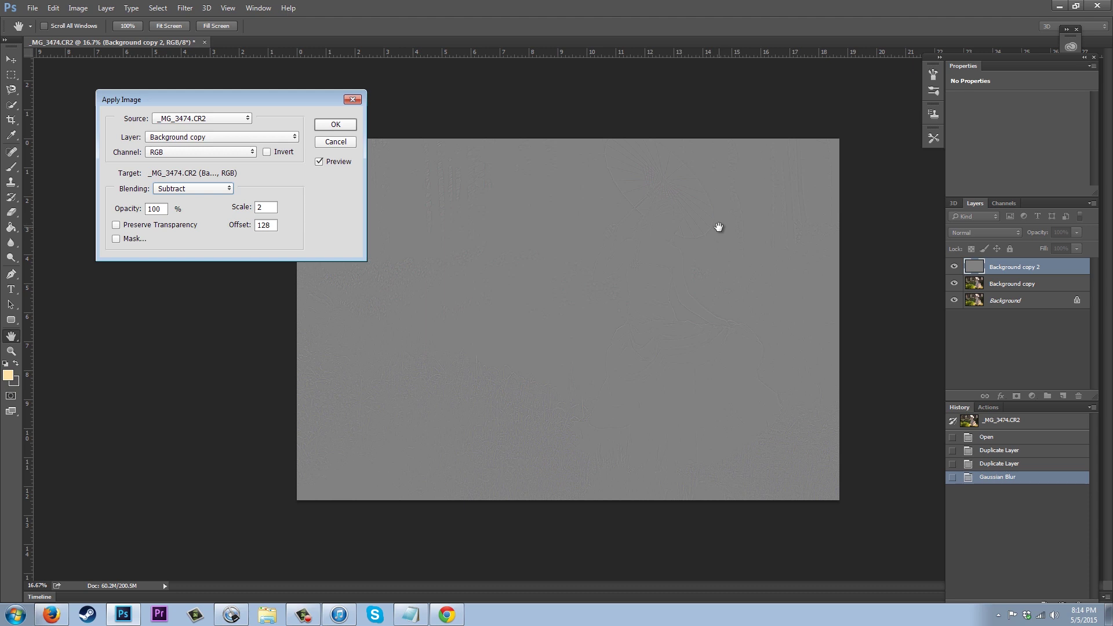
key("z")
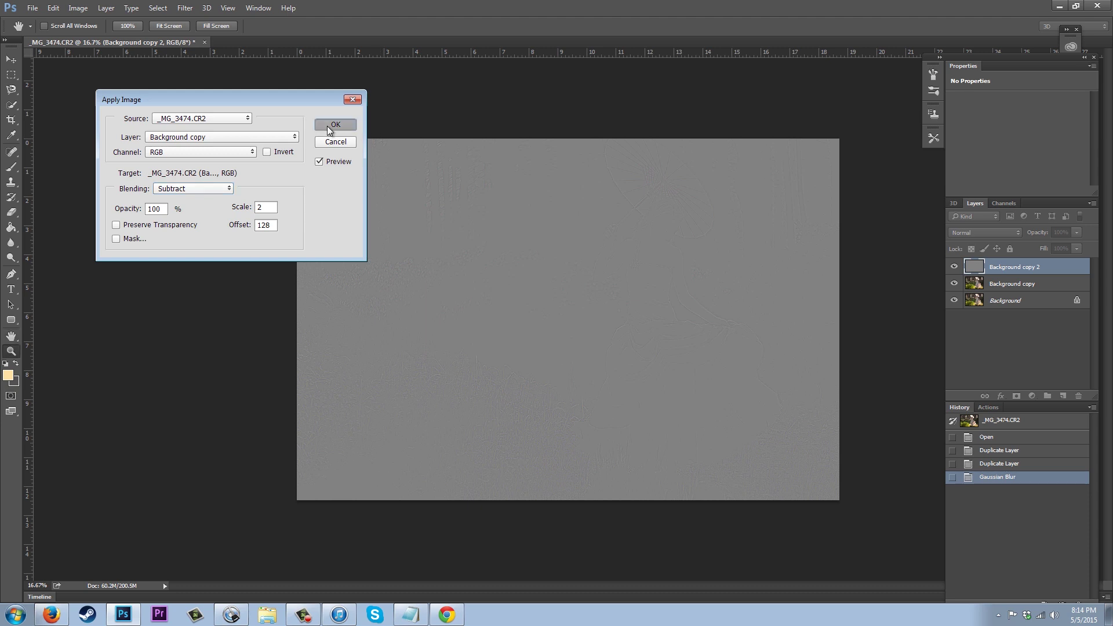
left_click(327, 127)
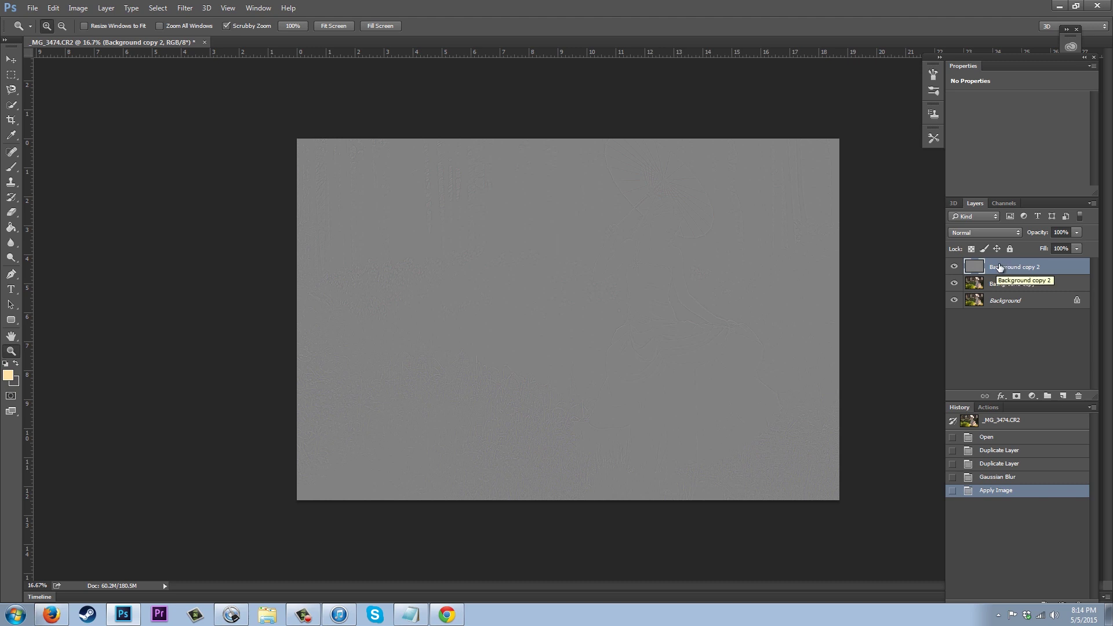
Change Background copy 2's blend mode from Normal to Linear Light.
left_click(1002, 233)
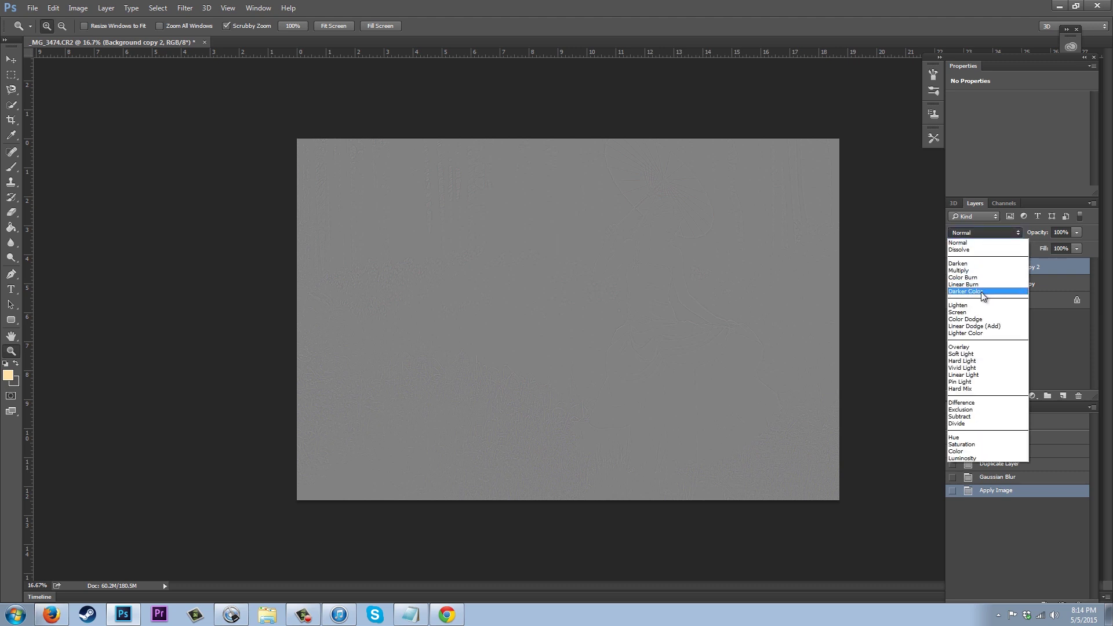
left_click(968, 375)
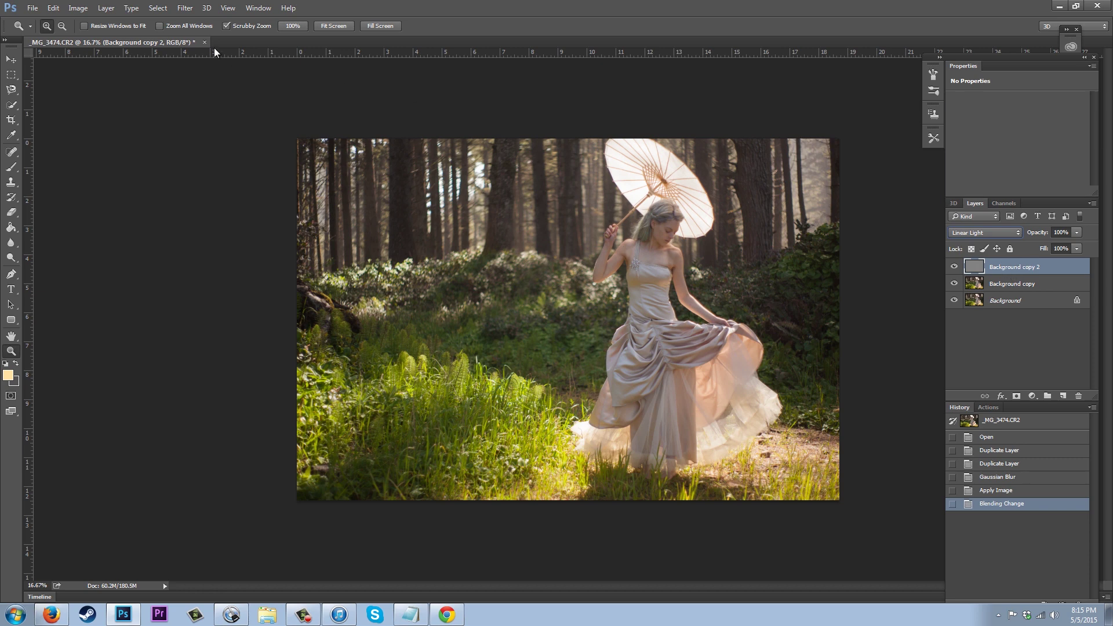
Raise Background copy 2's contrast to 100 with Brightness/Contrast.
left_click(81, 8)
mouse_move(91, 39)
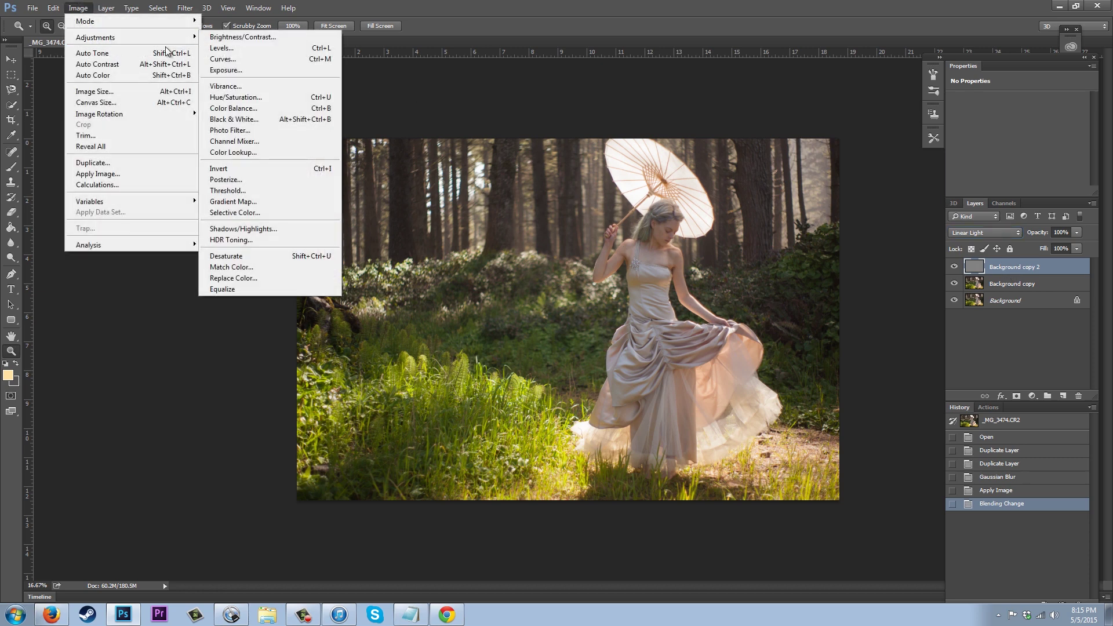
left_click(251, 38)
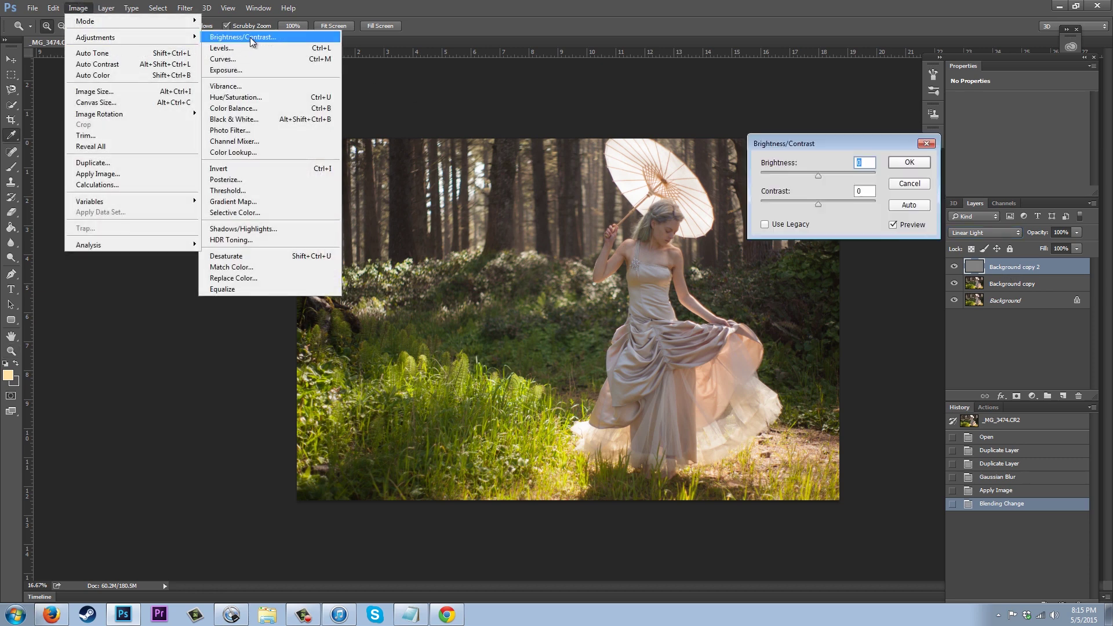
left_click_drag(819, 208, 936, 220)
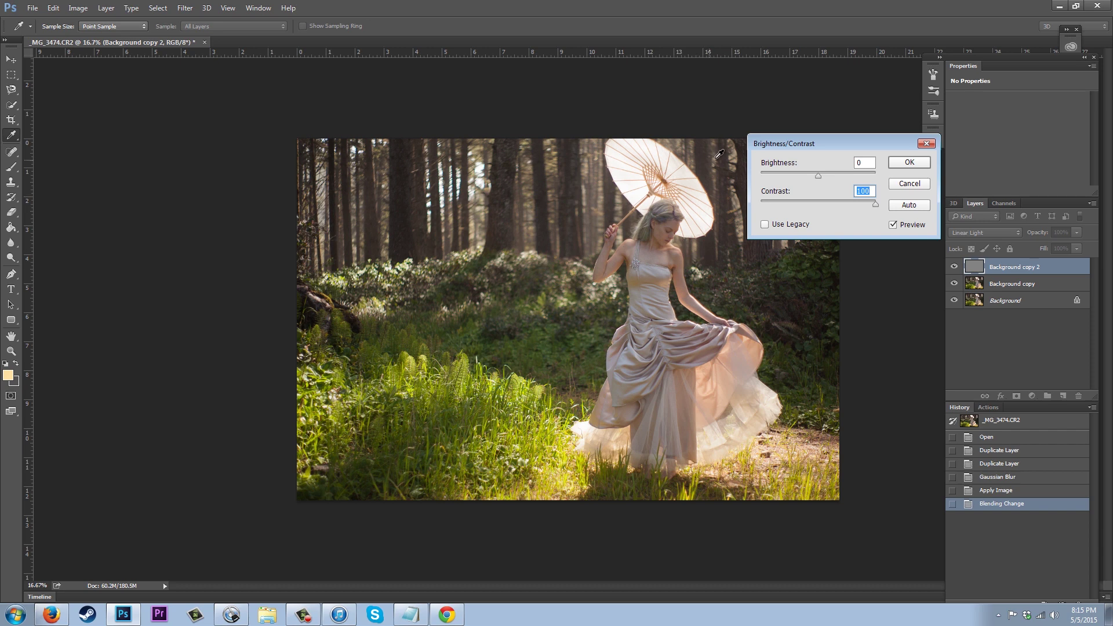
left_click(908, 162)
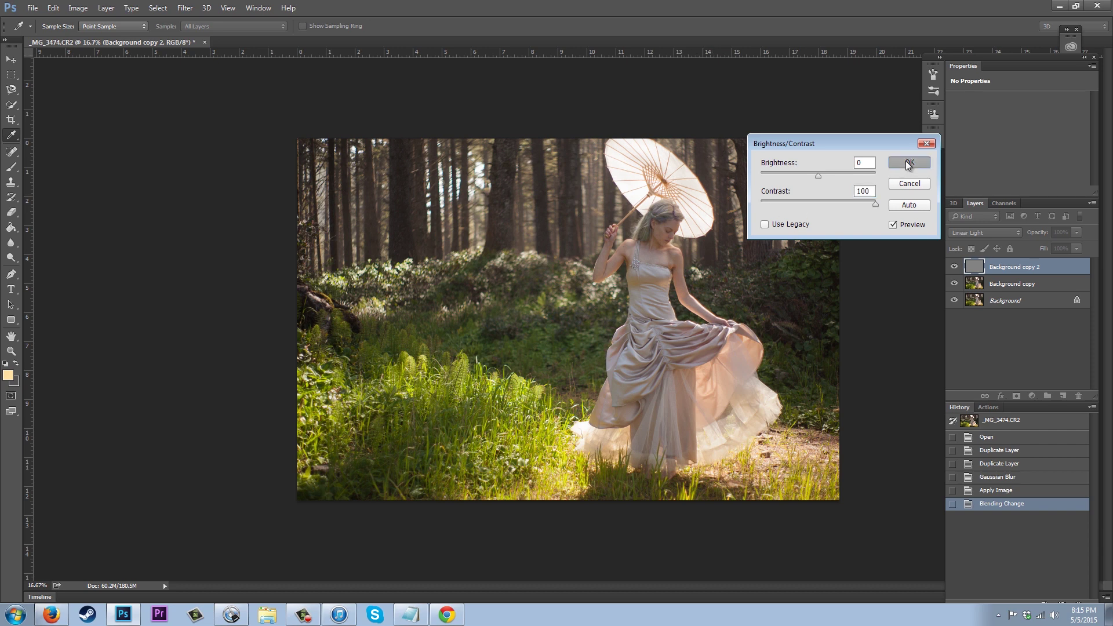
key("z")
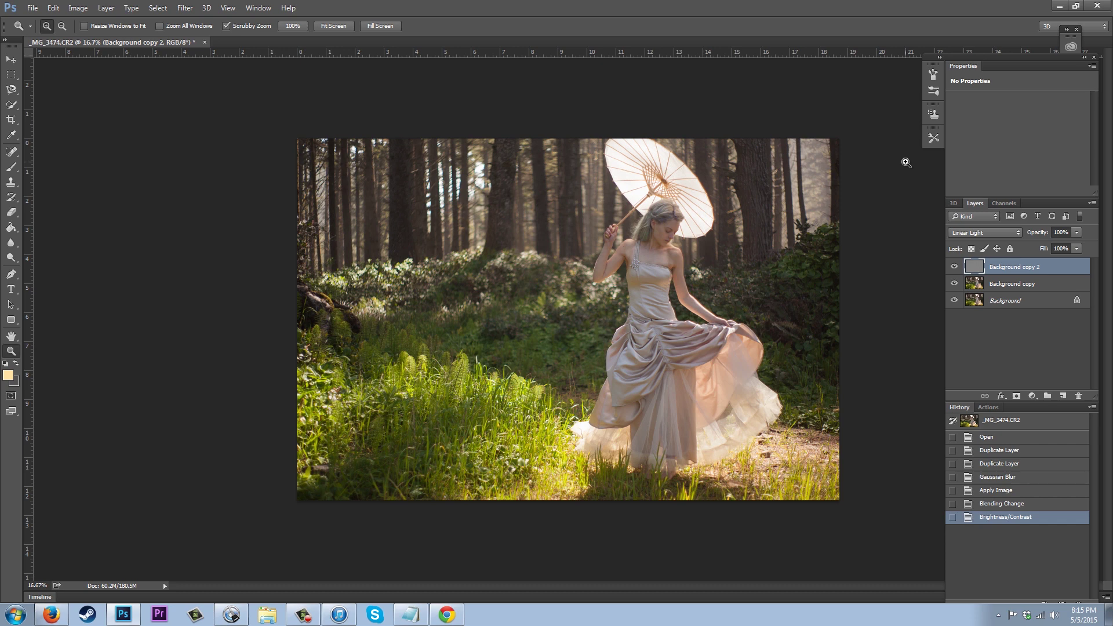
Apply a second Brightness/Contrast pass at contrast 100.
left_click(87, 7)
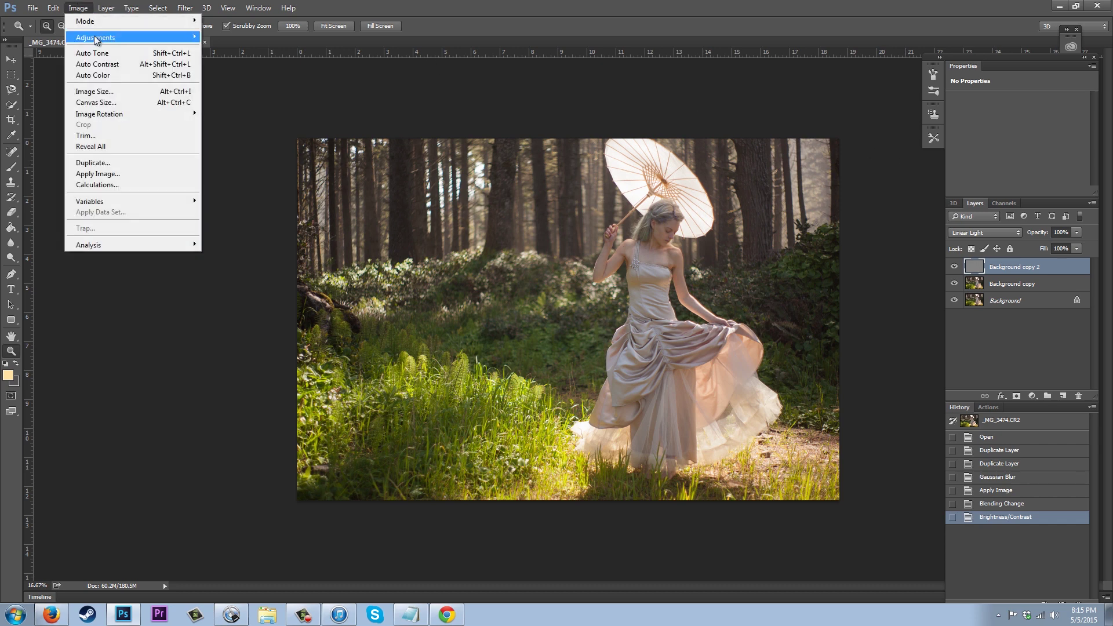
mouse_move(96, 39)
left_click(241, 38)
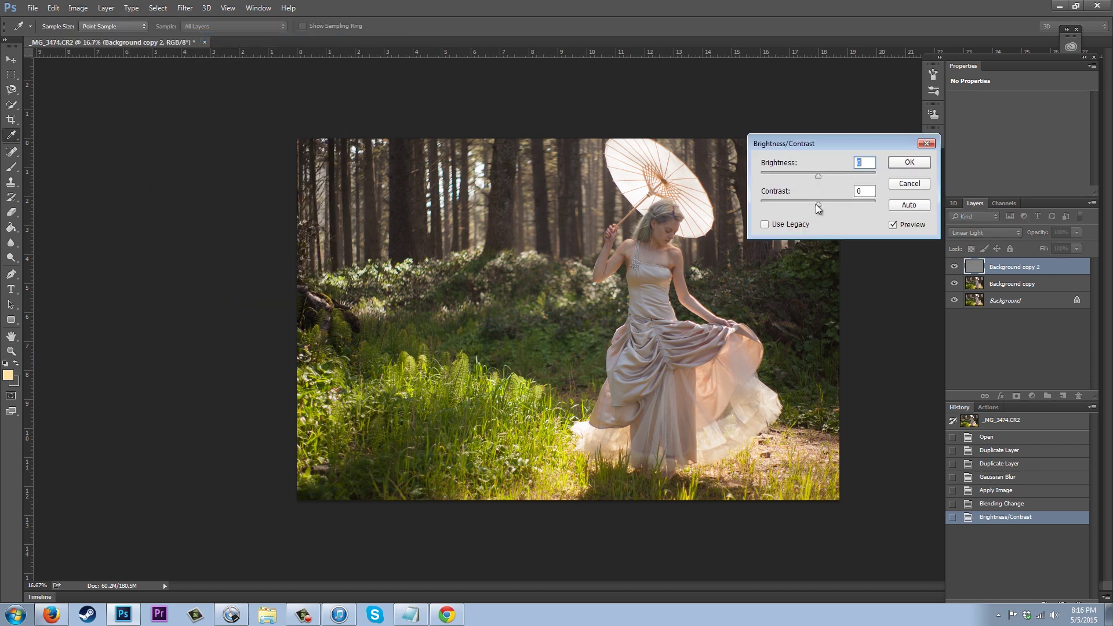
left_click_drag(818, 207, 902, 207)
left_click(908, 162)
key("z")
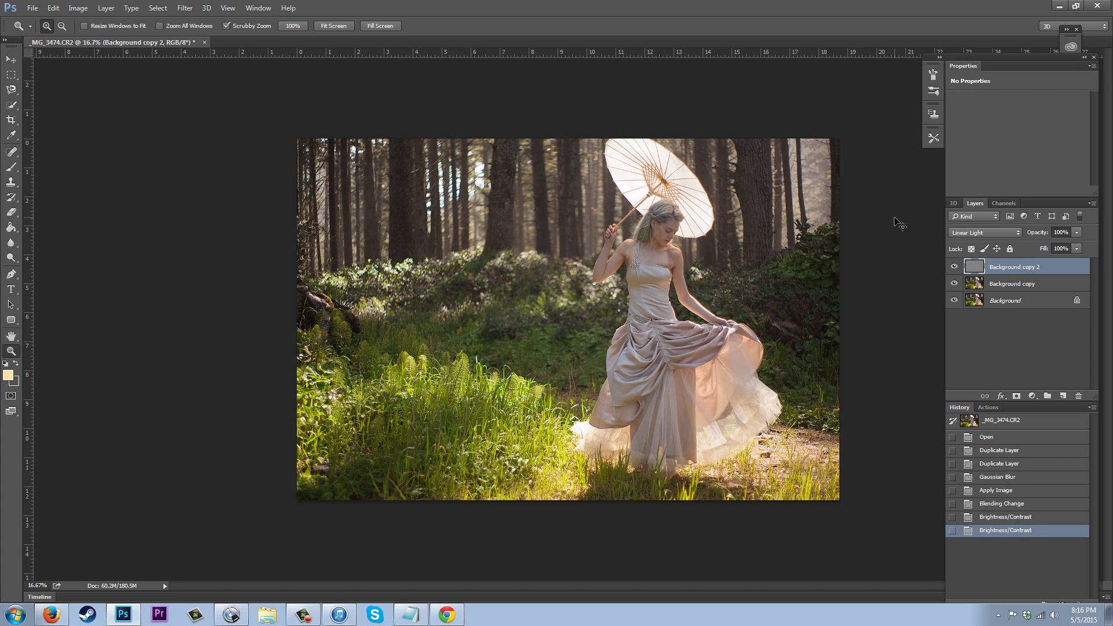
View the photo at 100% and pan across the dress up to the face.
key("ctrl+1")
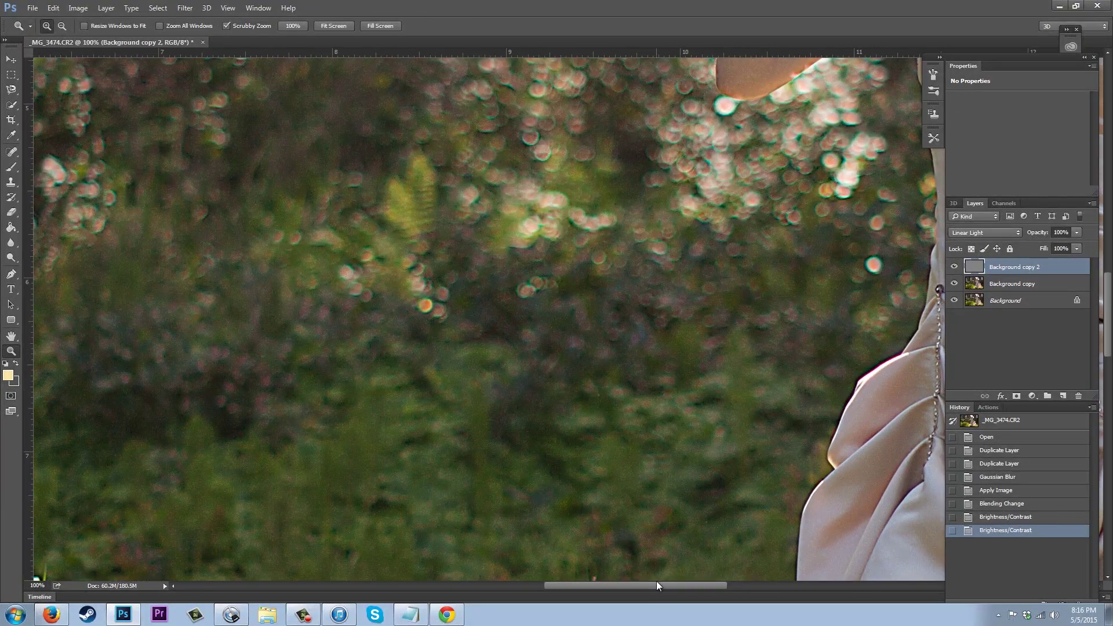
left_click_drag(656, 584, 728, 584)
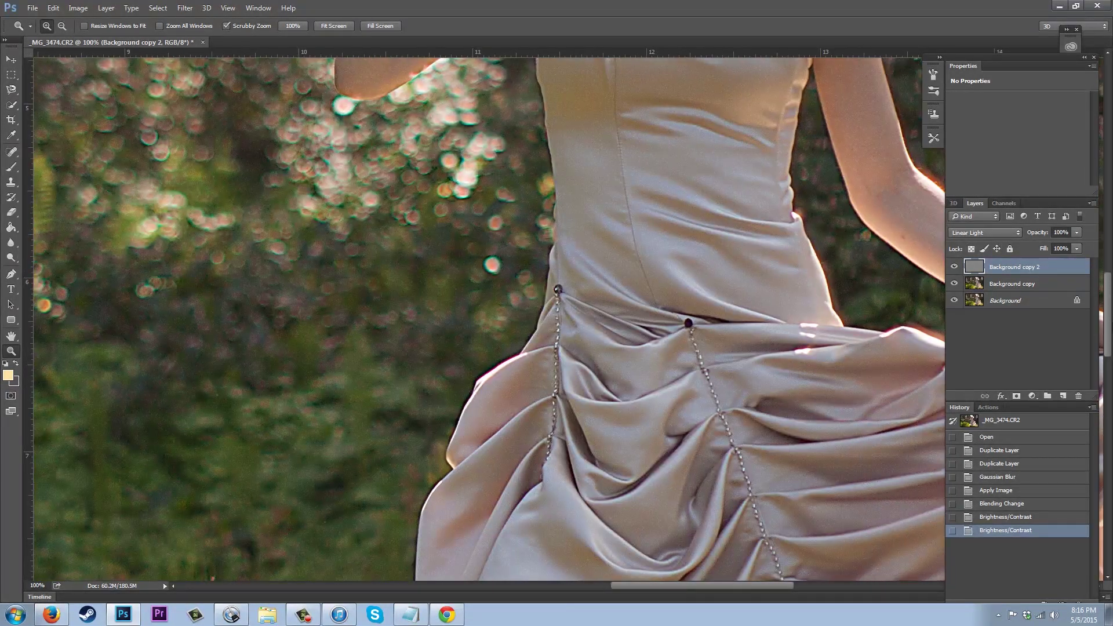
left_click_drag(1108, 339, 1110, 270)
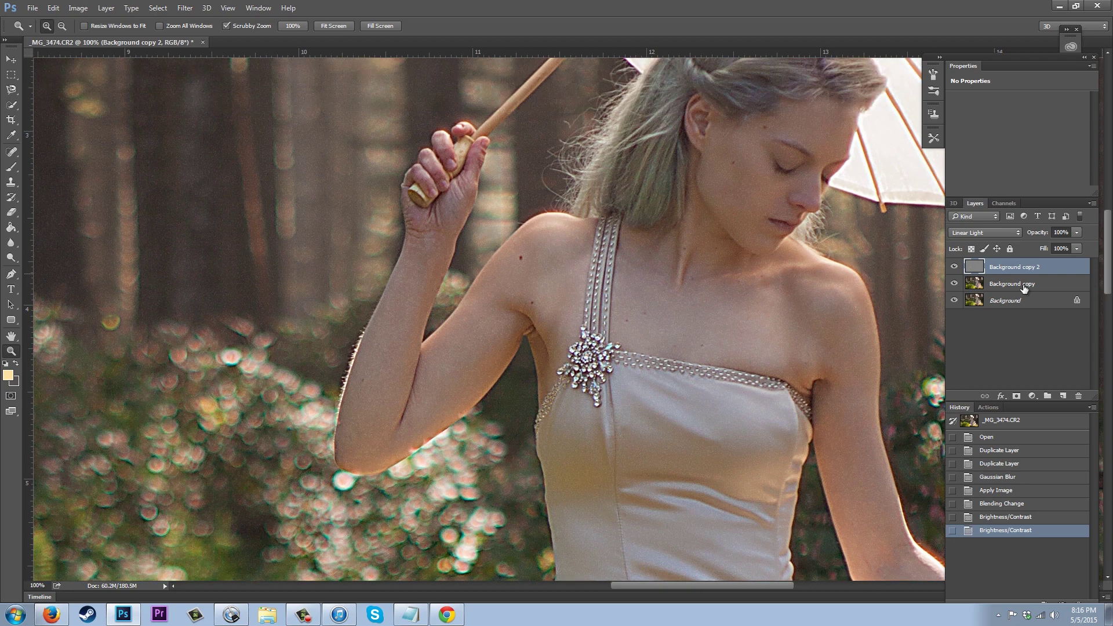
left_click(184, 10)
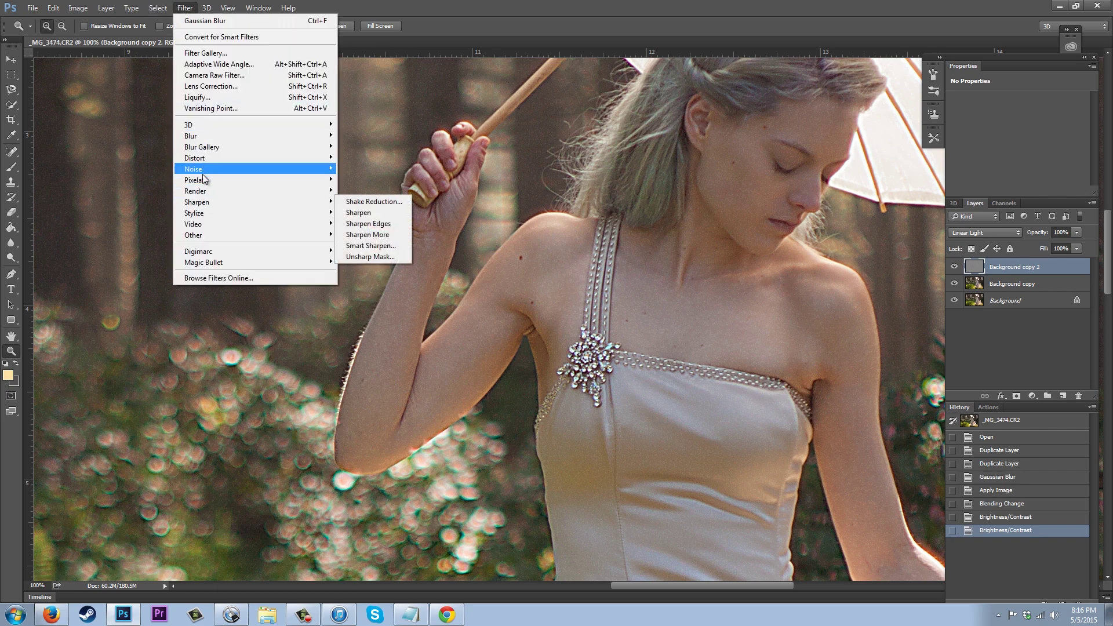
Apply Reduce Noise with Strength 8, Preserve Details 0, Color Noise 100%, Sharpen Details 21%.
mouse_move(256, 173)
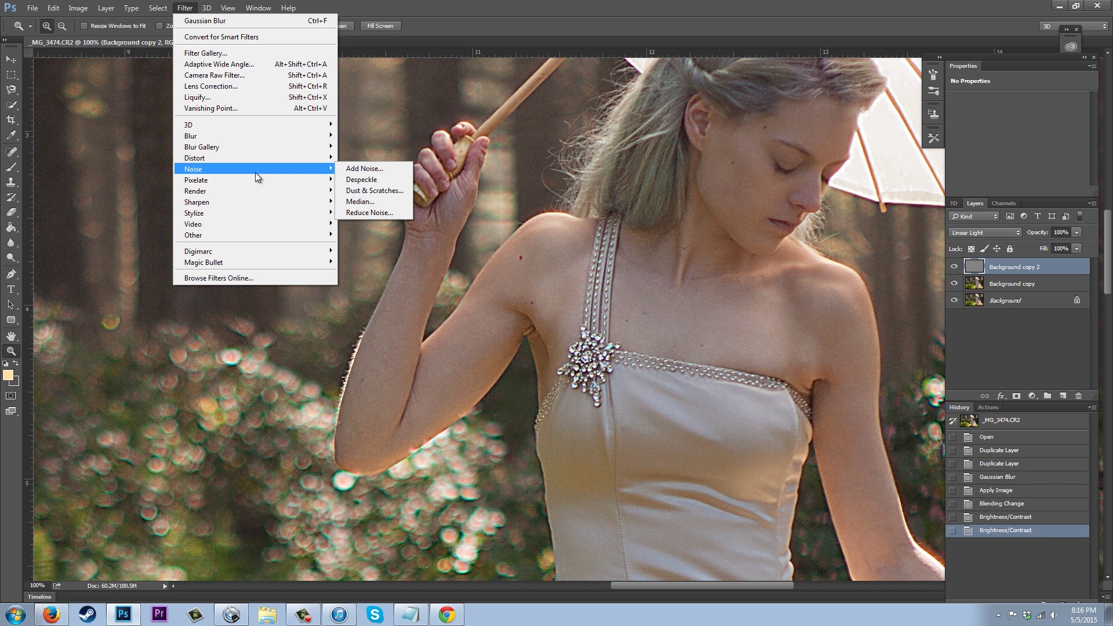
left_click(369, 214)
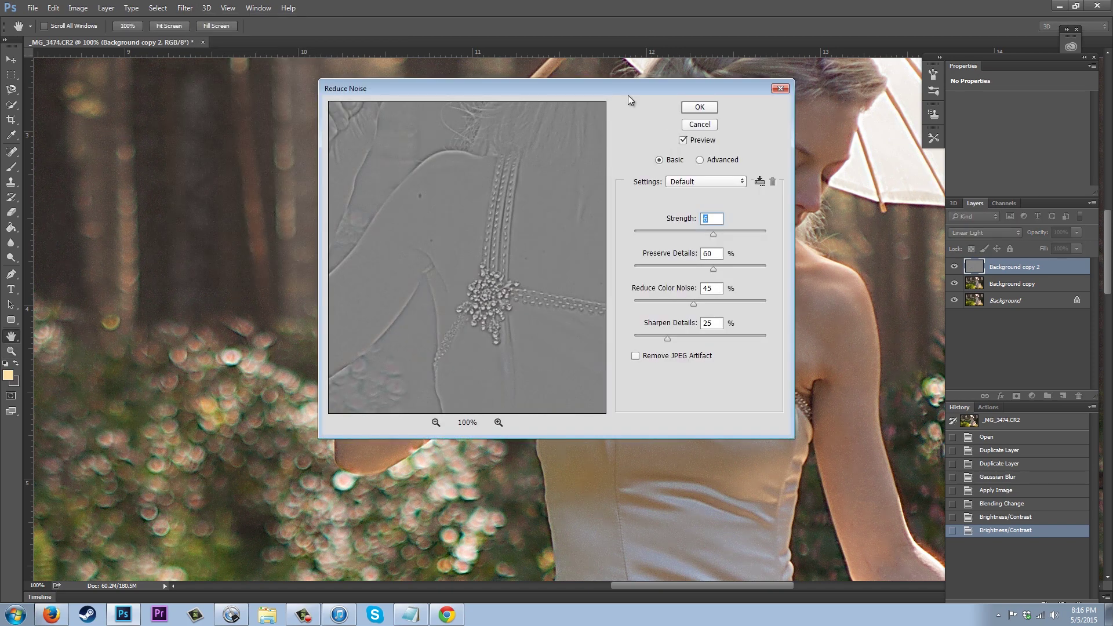
left_click_drag(628, 97, 312, 114)
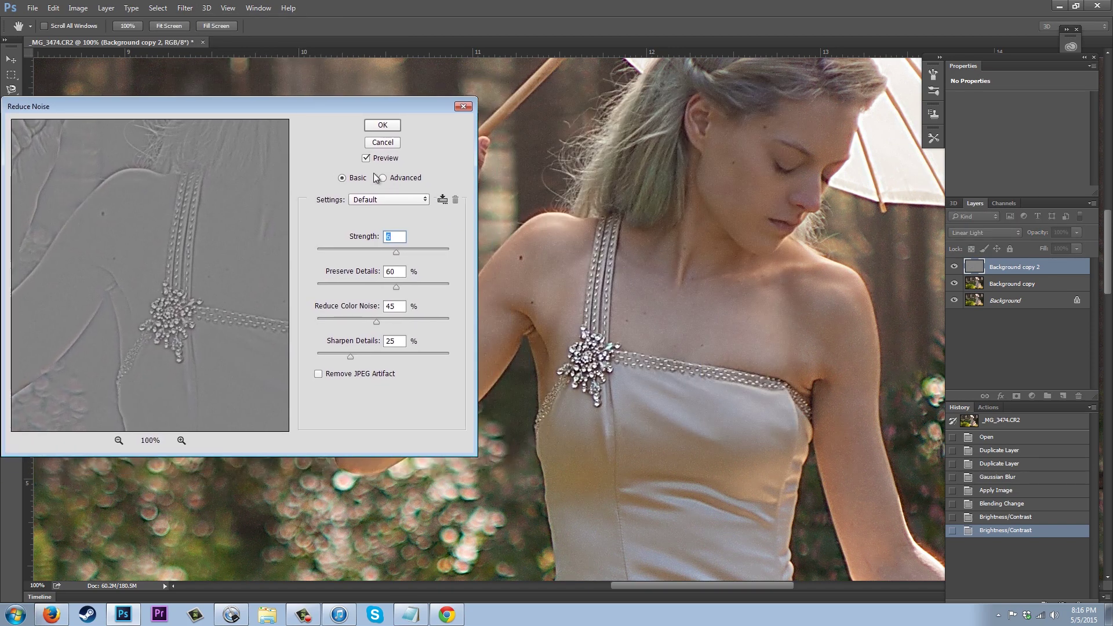
left_click_drag(397, 253, 382, 327)
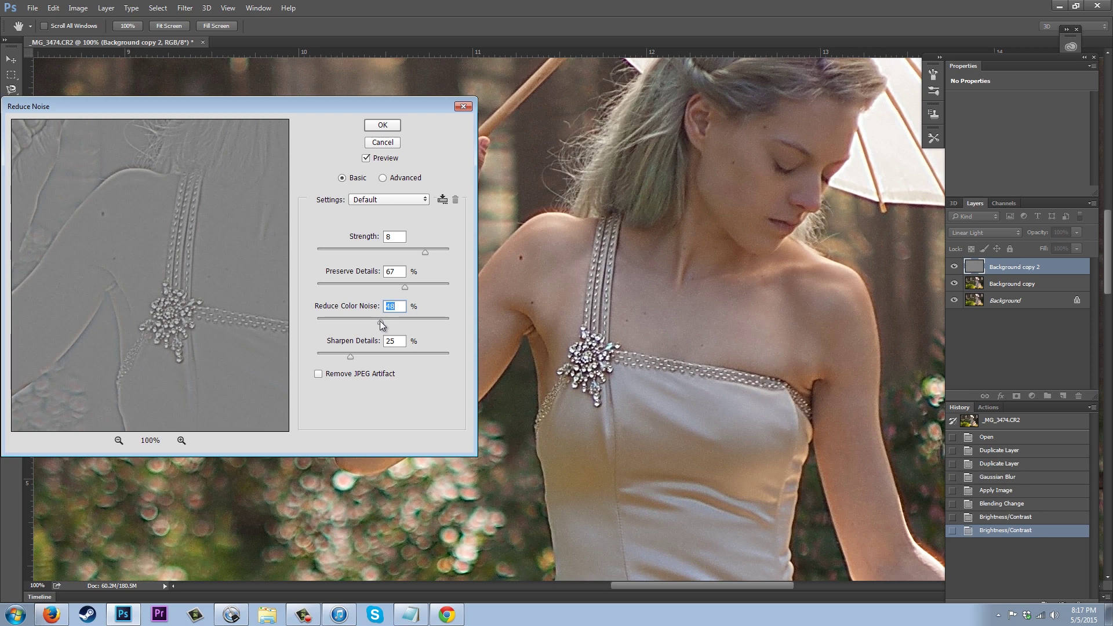
left_click_drag(378, 326, 388, 325)
left_click(353, 357)
left_click_drag(401, 356, 345, 356)
left_click_drag(374, 322, 456, 328)
left_click_drag(405, 286, 374, 288)
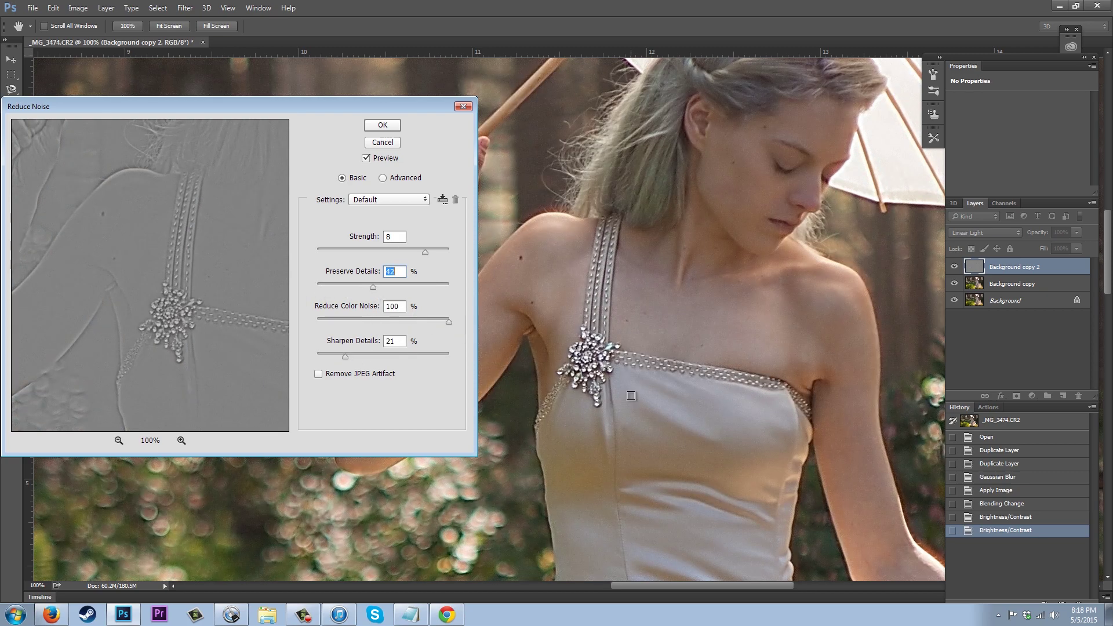
left_click(391, 126)
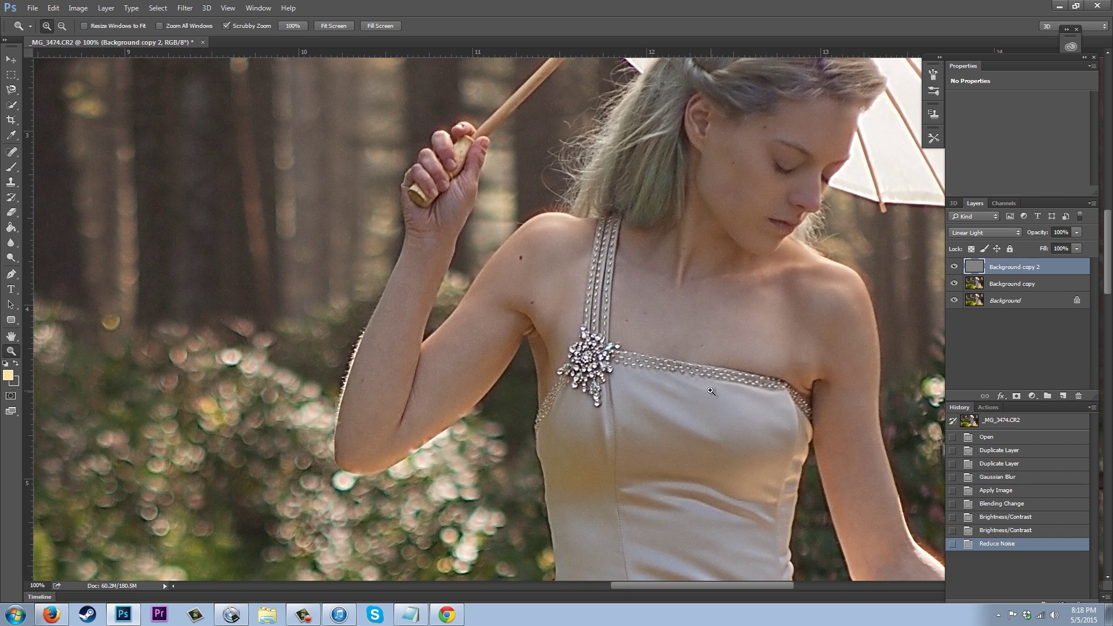
Select Background copy together with Background copy 2 and merge them into one layer.
scroll(716, 390, "down", 3)
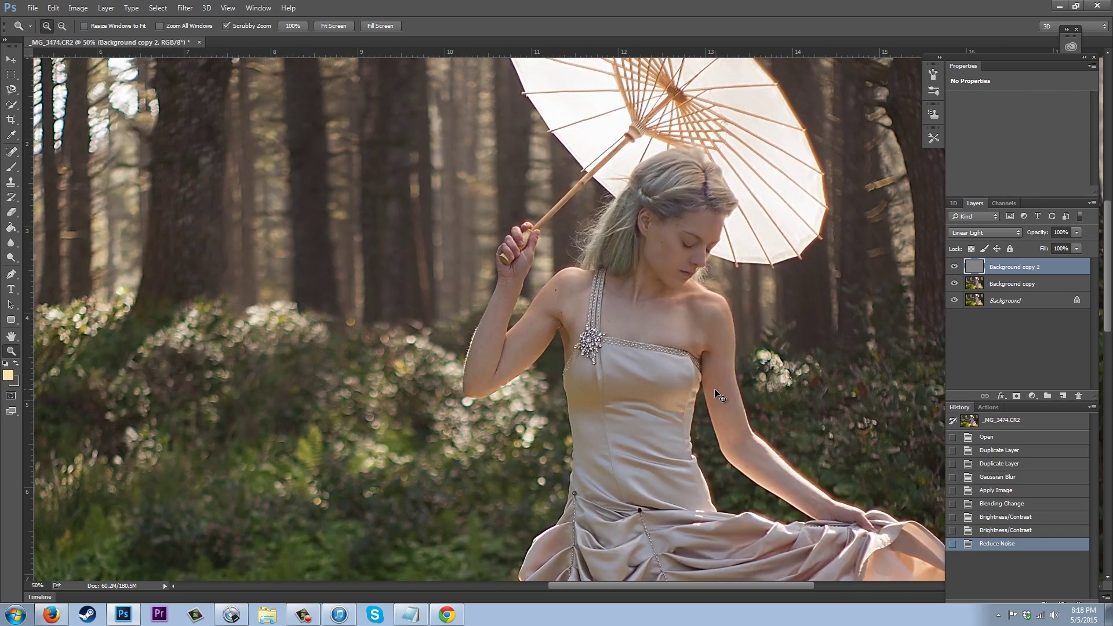
scroll(716, 390, "up", 2)
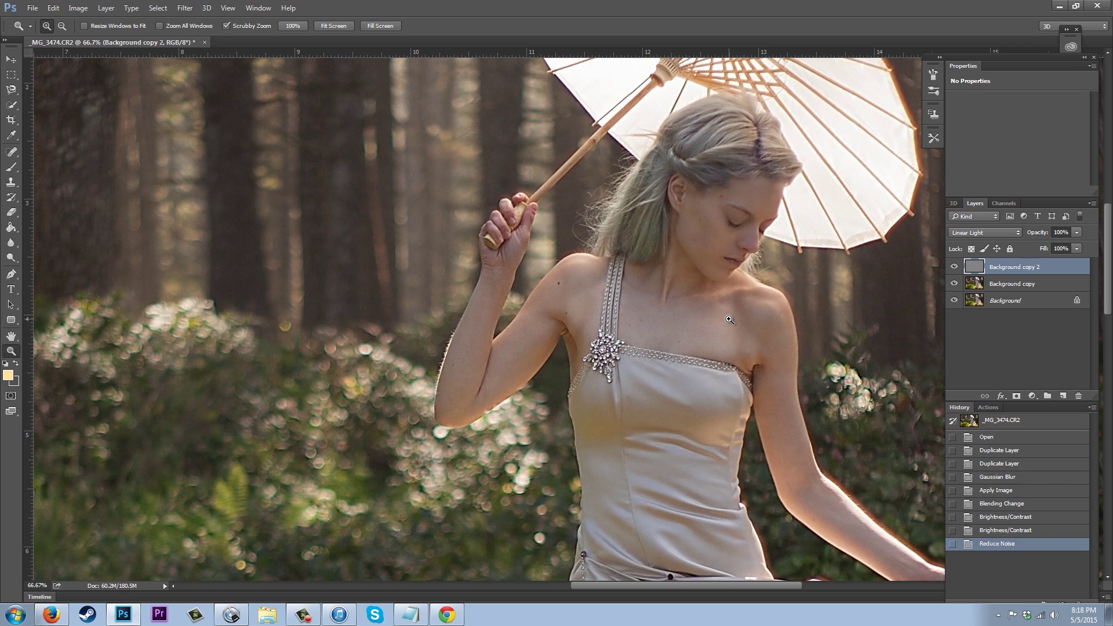
left_click(1005, 288, "shift")
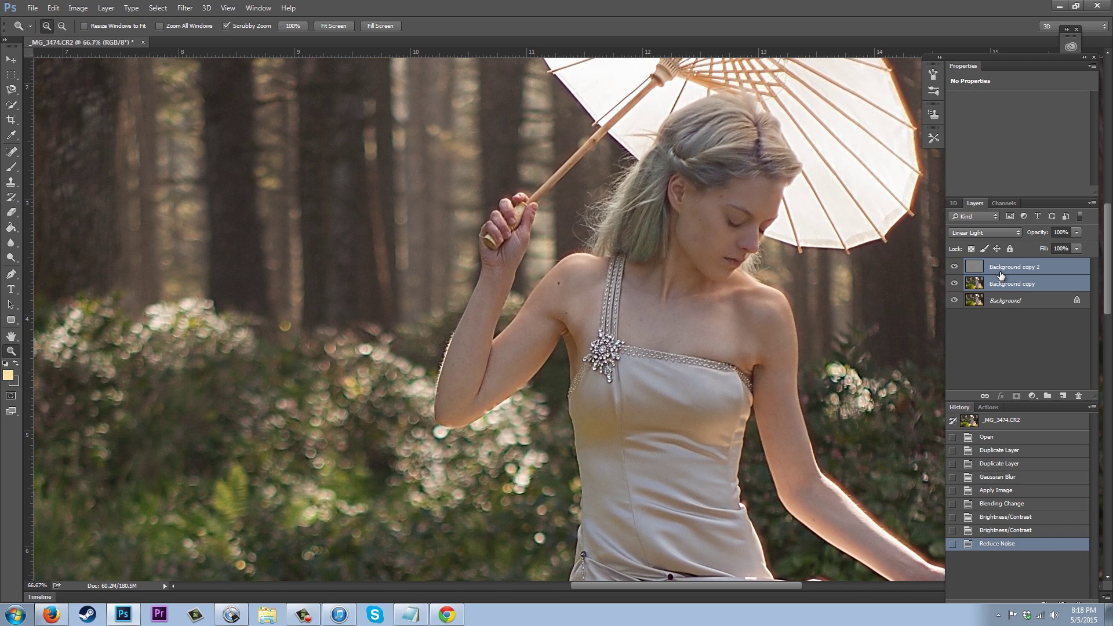
right_click(1001, 275)
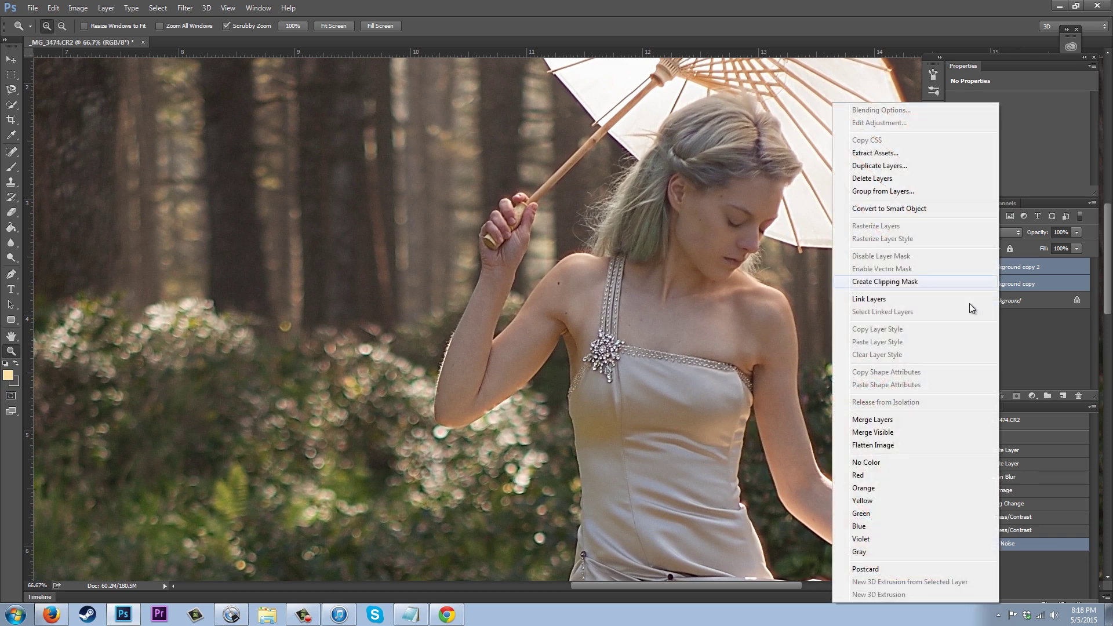
left_click(879, 422)
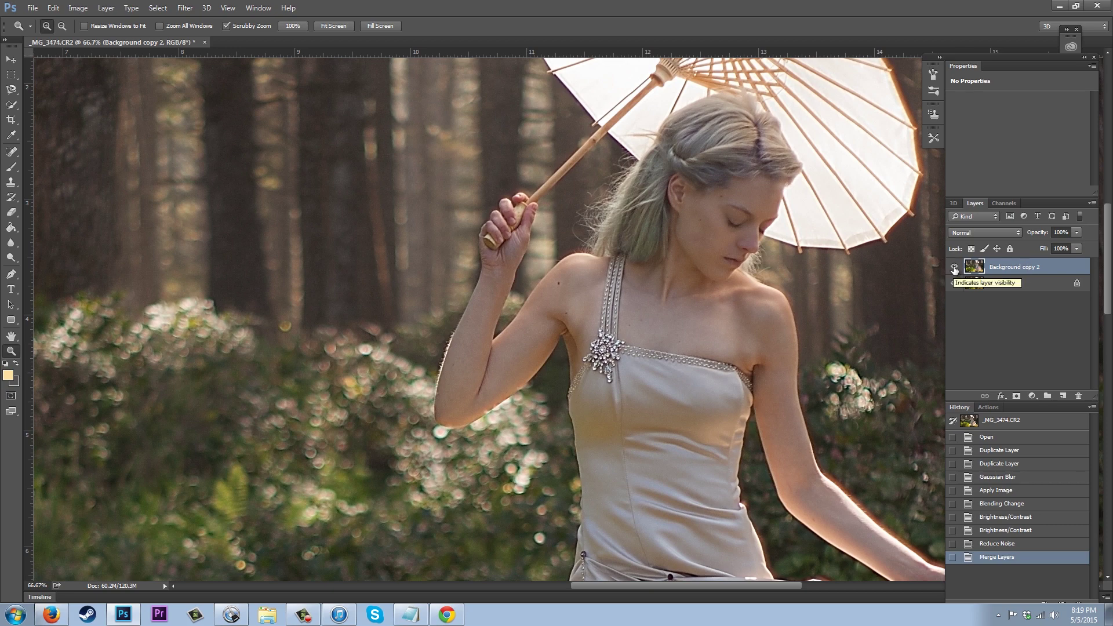
left_click(954, 267)
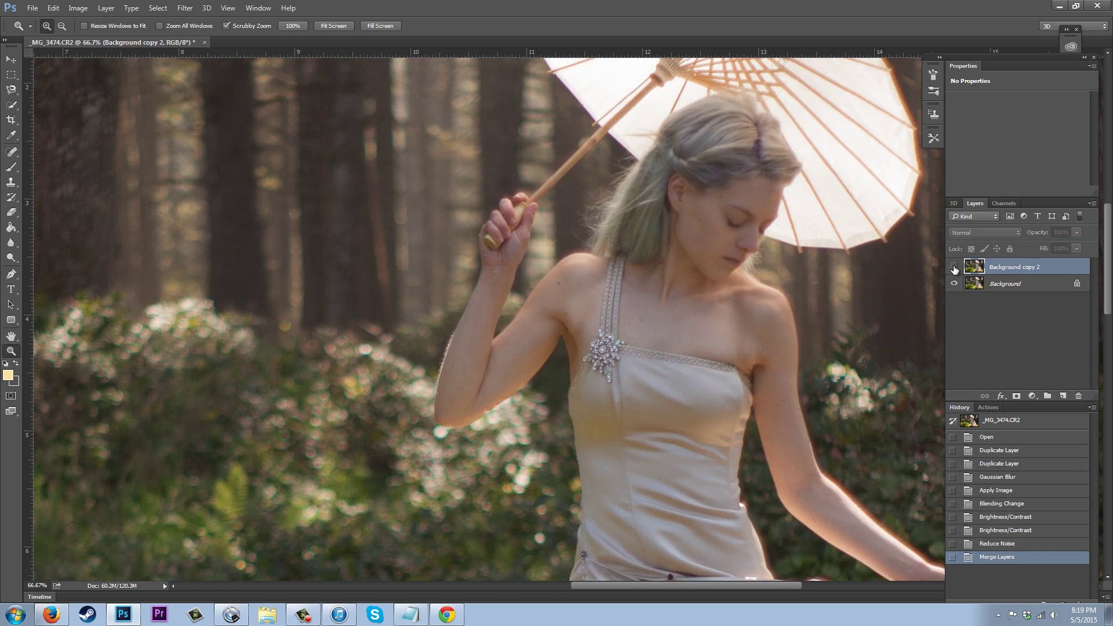
left_click(954, 268)
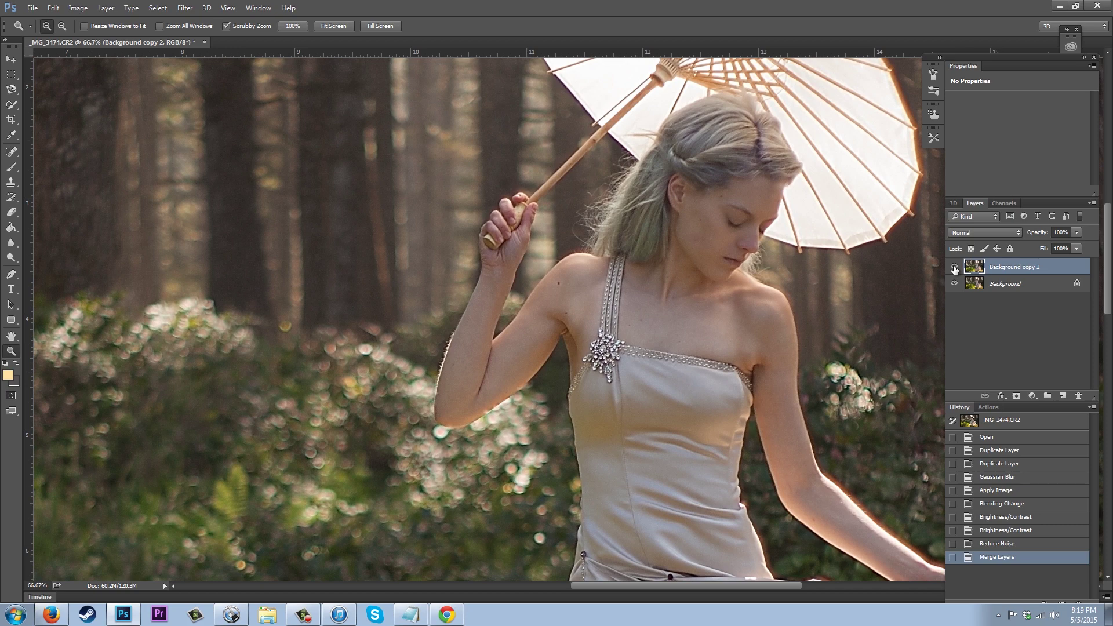
left_click(954, 267)
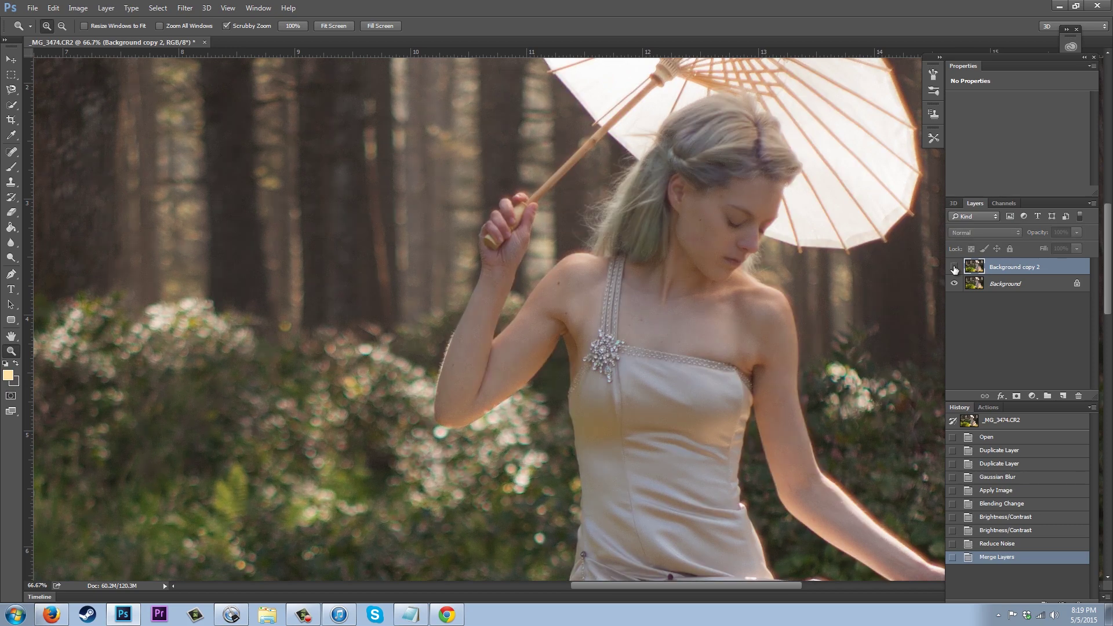
left_click(953, 268)
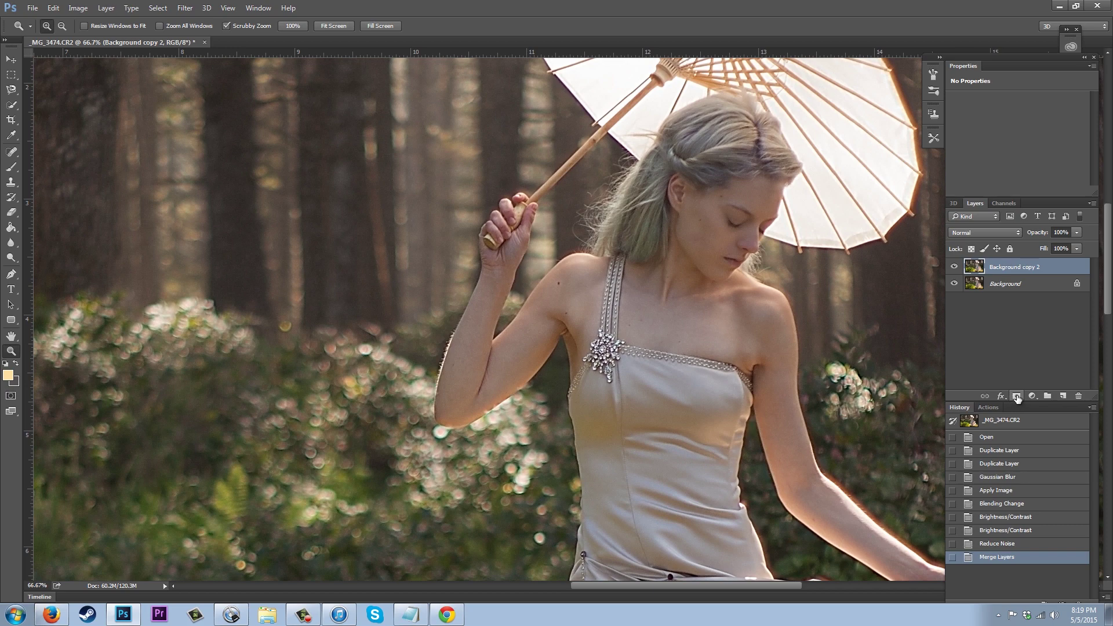
left_click(1016, 396)
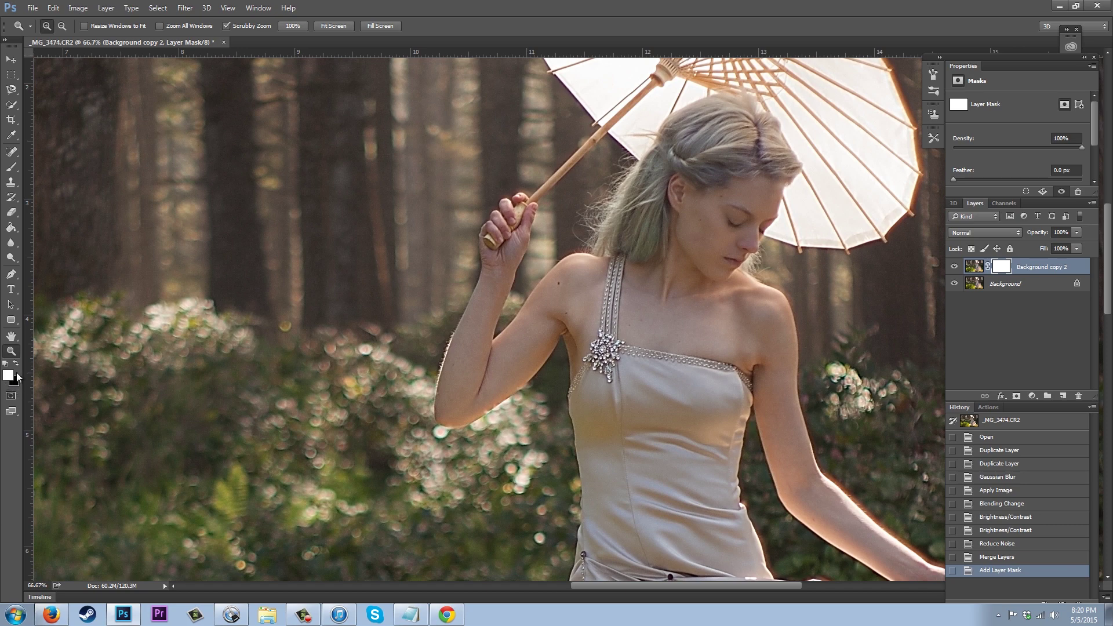
Switch to the Brush tool and set its opacity to 100%.
left_click(13, 169)
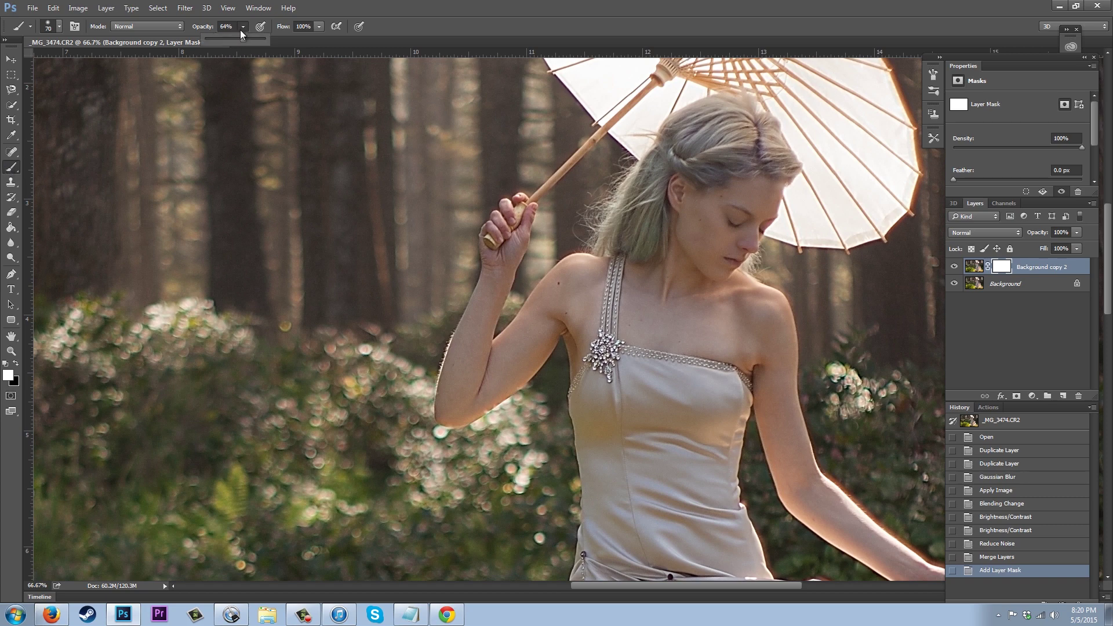
left_click(386, 15)
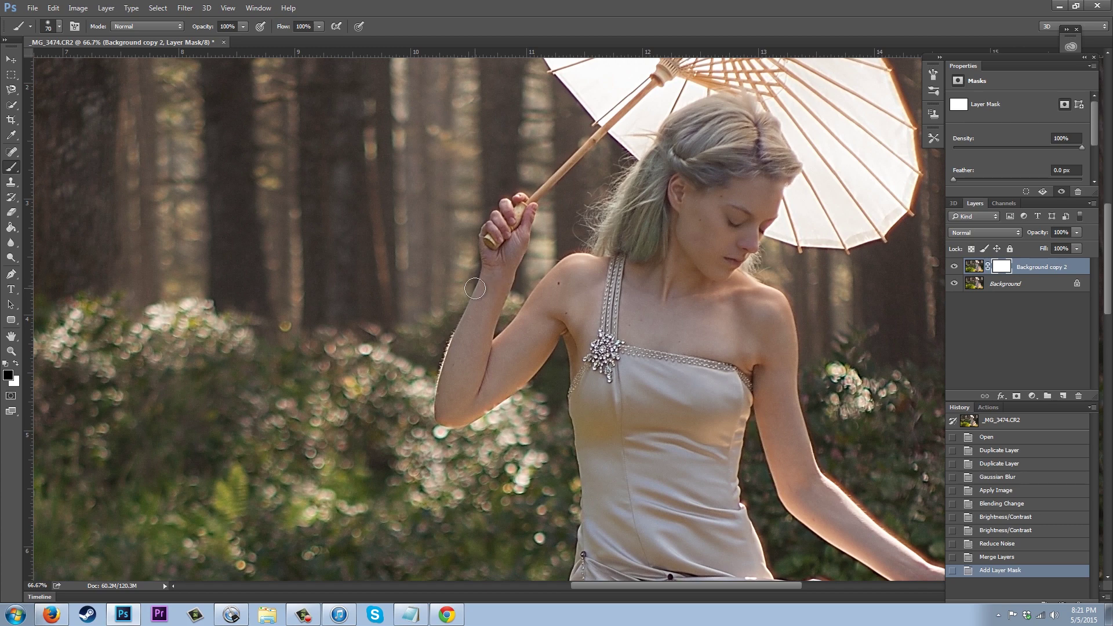
Paint black with an 1100-pixel brush over the treetops, right-hand trees, ferns and bushes.
key("ctrl+minus")
key("ctrl+minus")
key("ctrl+minus")
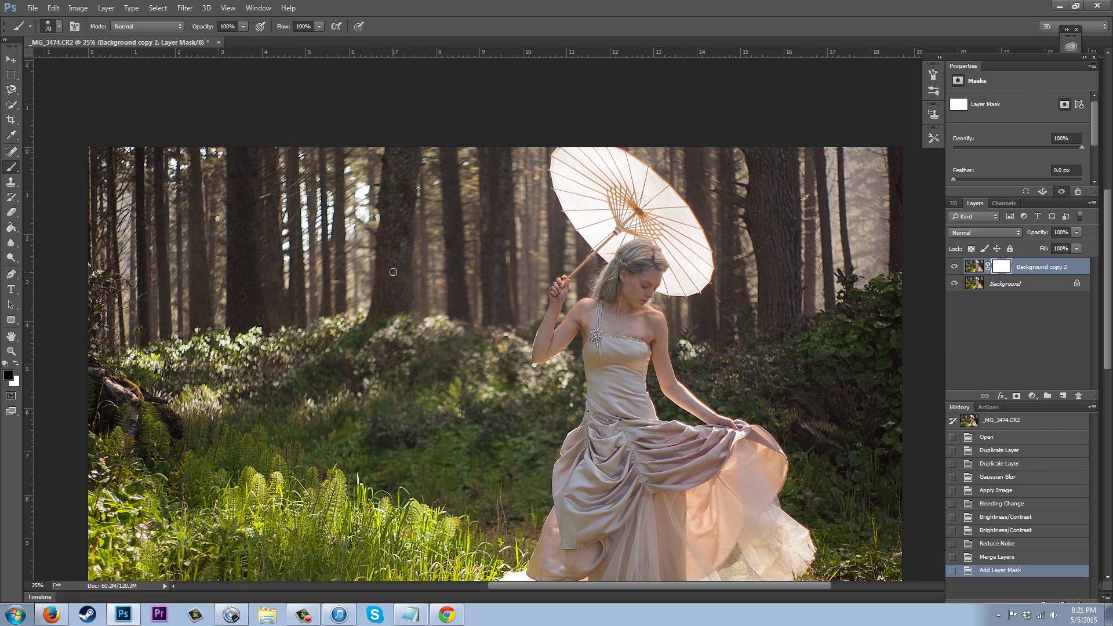
key("bracketright")
key("bracketright")
key("bracketright")
key("bracketright")
key("bracketright")
key("bracketright")
key("bracketright")
key("bracketright")
key("bracketright")
key("bracketright")
key("bracketright")
key("bracketright")
key("bracketright")
key("bracketright")
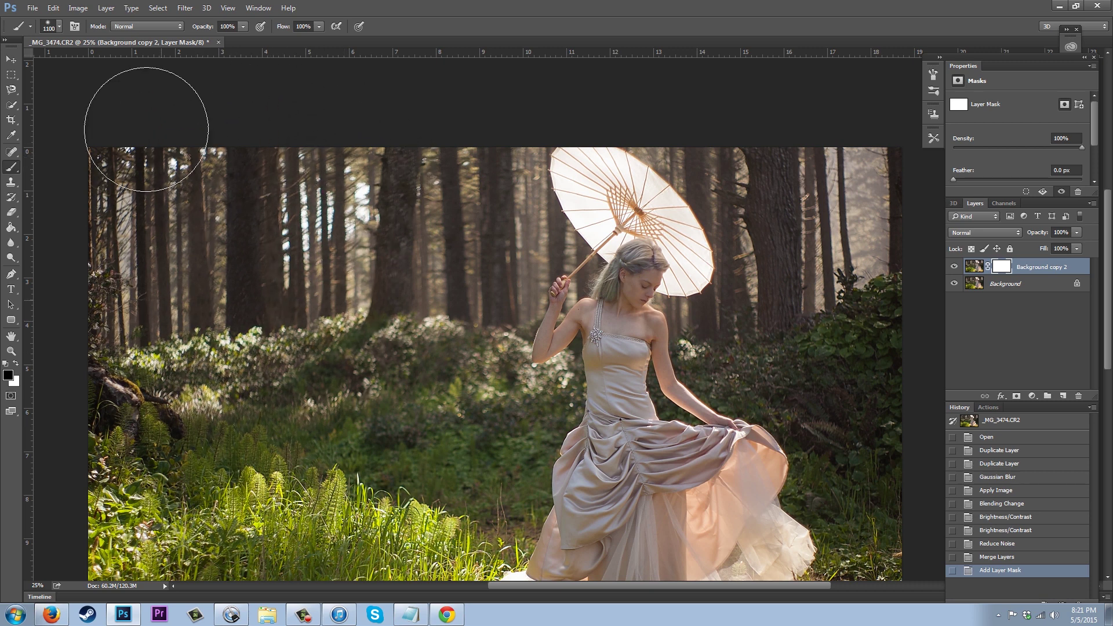
mouse_move(313, 202)
left_mouse_down()
mouse_move(415, 112)
mouse_move(428, 174)
mouse_move(360, 286)
left_mouse_up()
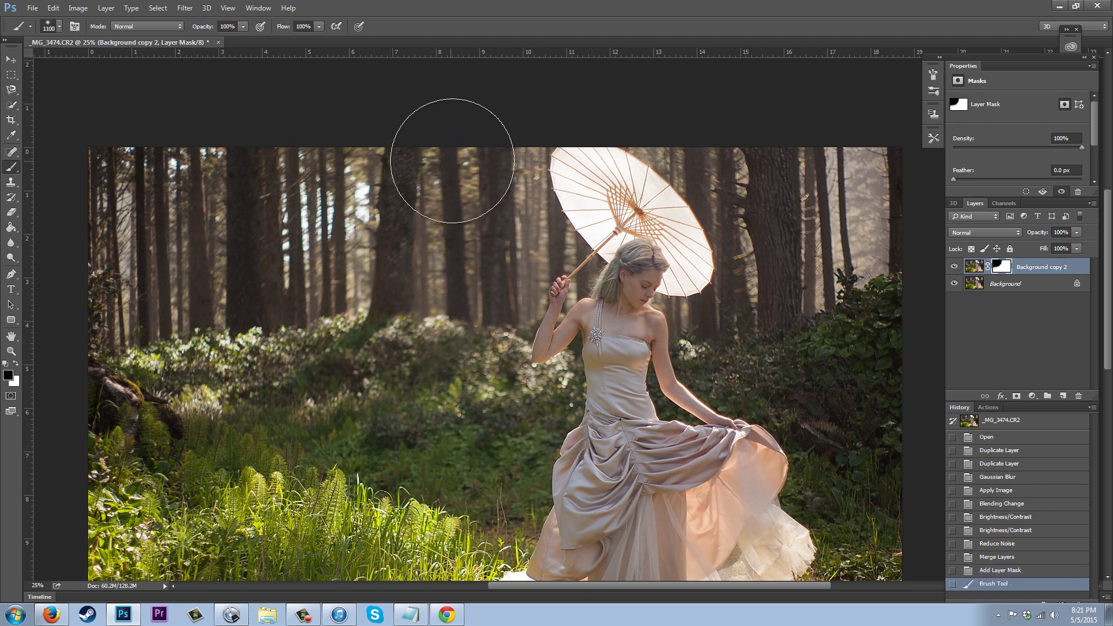
left_click(299, 435)
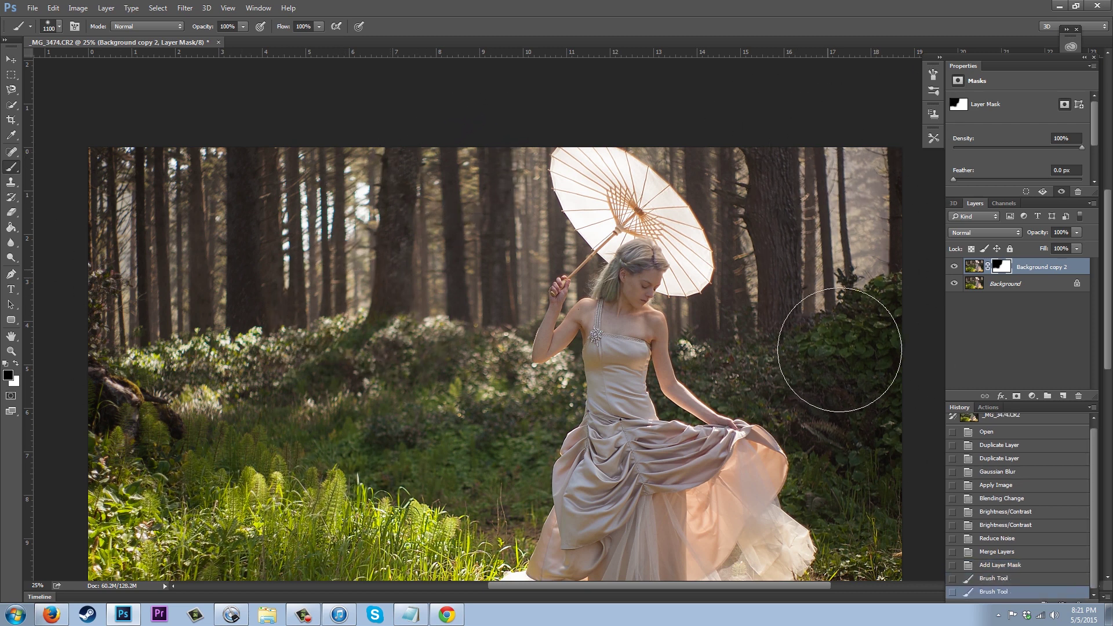
left_click(612, 92)
left_click(851, 226)
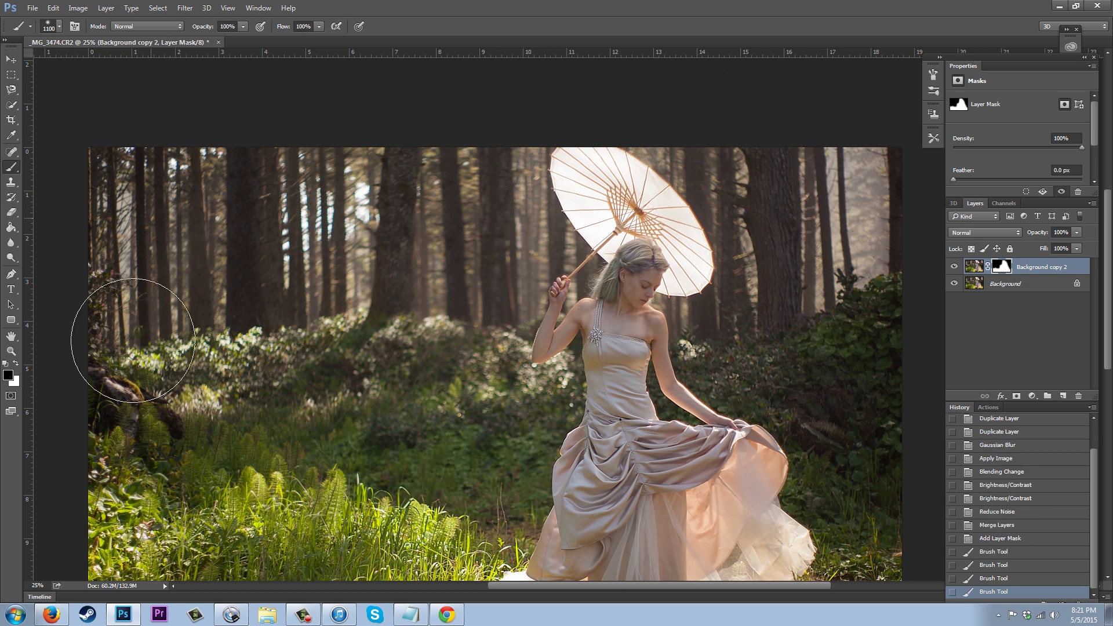
left_click(197, 438)
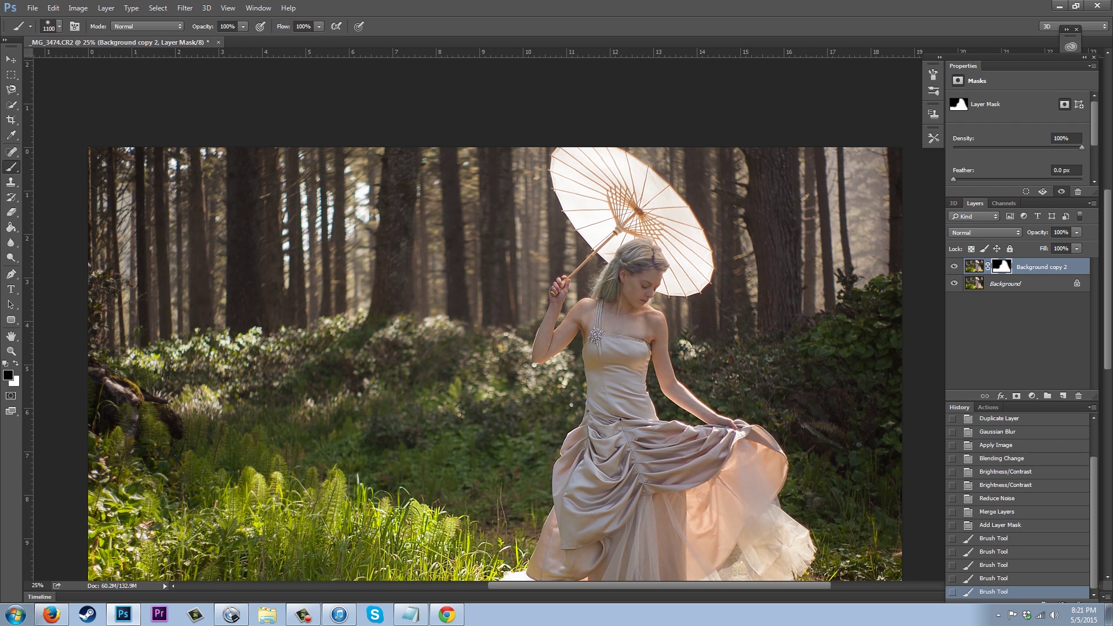
scroll(1108, 239, "down", 3)
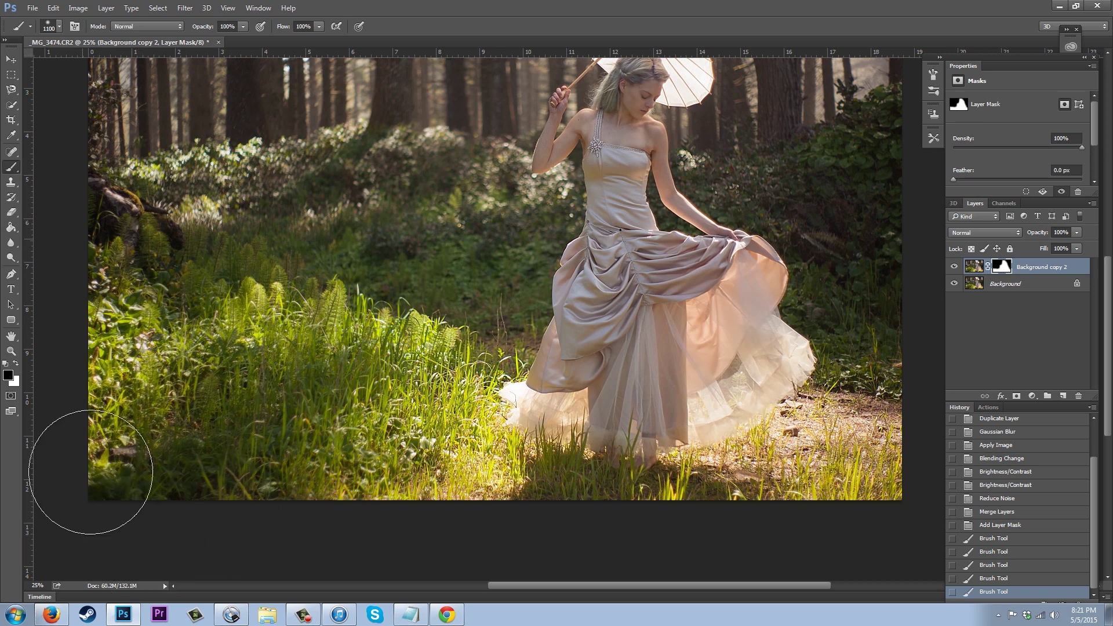
left_click(282, 264)
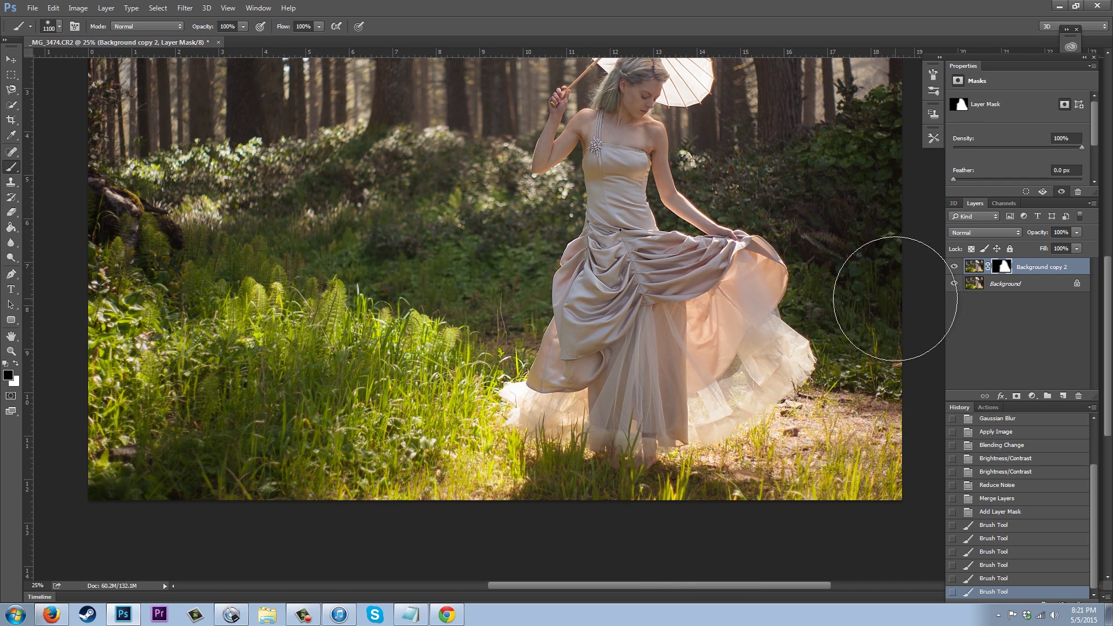
left_click(837, 142)
left_click(129, 129)
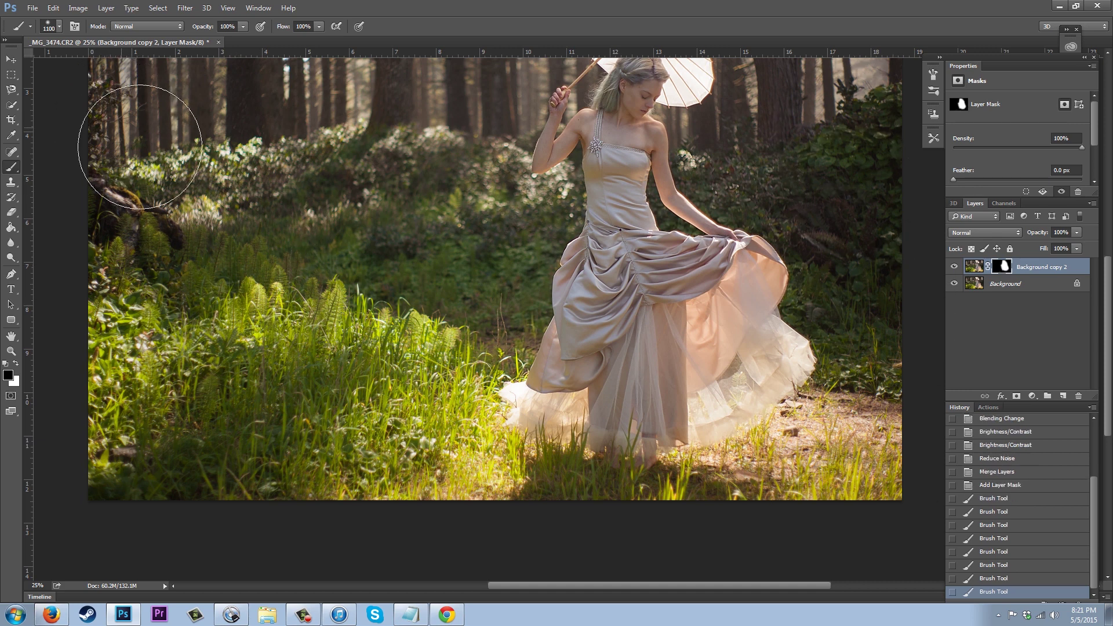
Mask the remaining background with smaller brushes, including the gap beside her arm.
key("bracketleft")
key("bracketleft")
key("bracketleft")
key("bracketleft")
key("bracketleft")
key("bracketleft")
key("bracketleft")
key("bracketleft")
key("bracketleft")
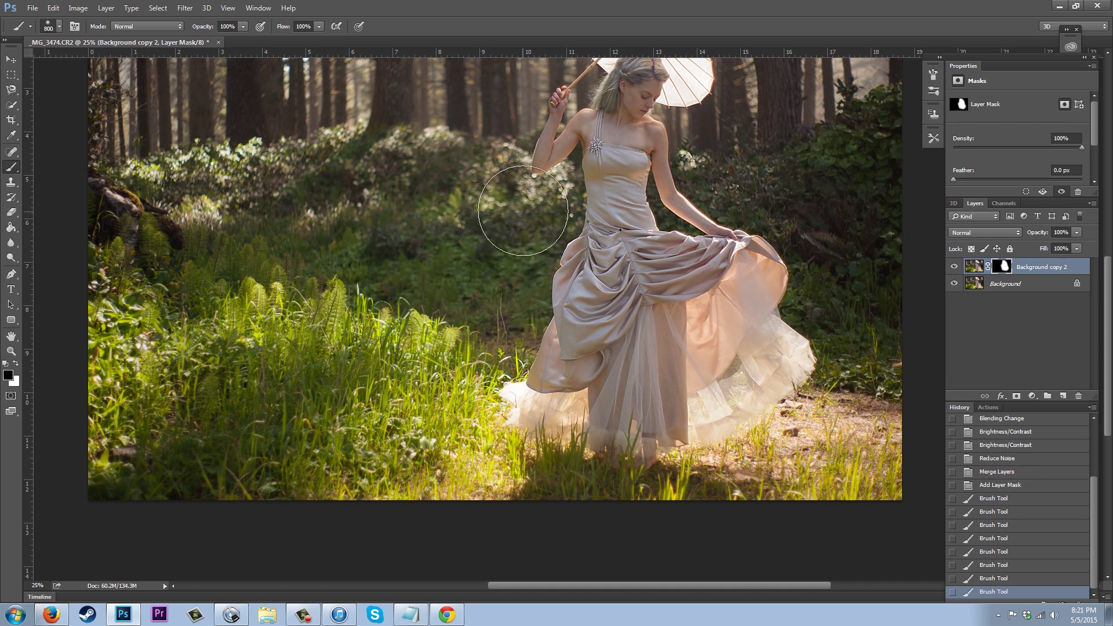
key("bracketleft")
left_click_drag(836, 288, 823, 235)
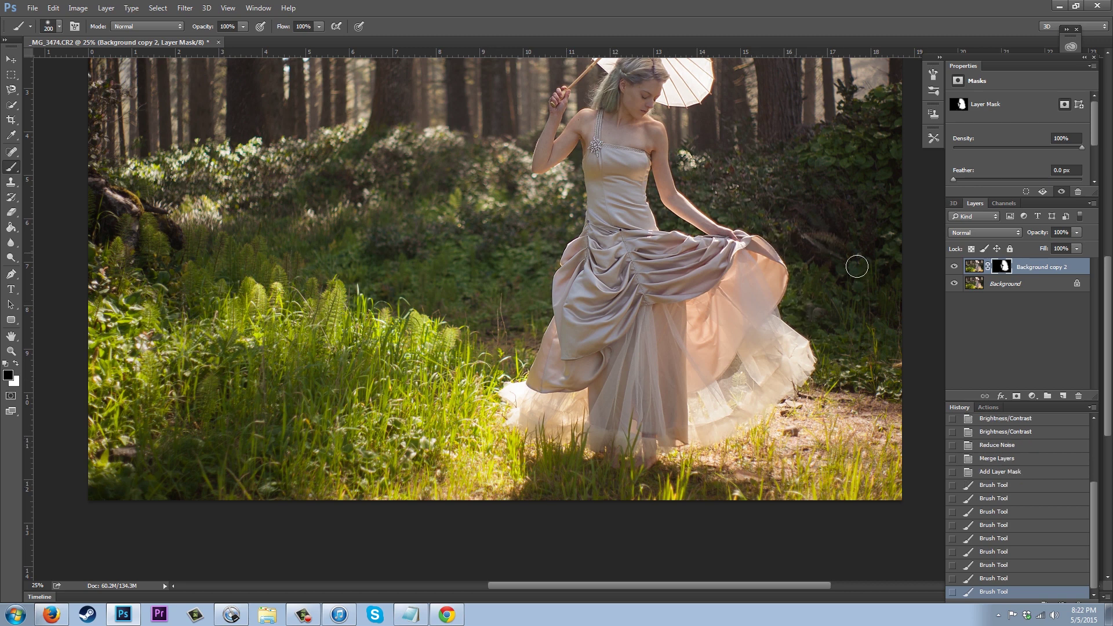
scroll(771, 232, "up", 2)
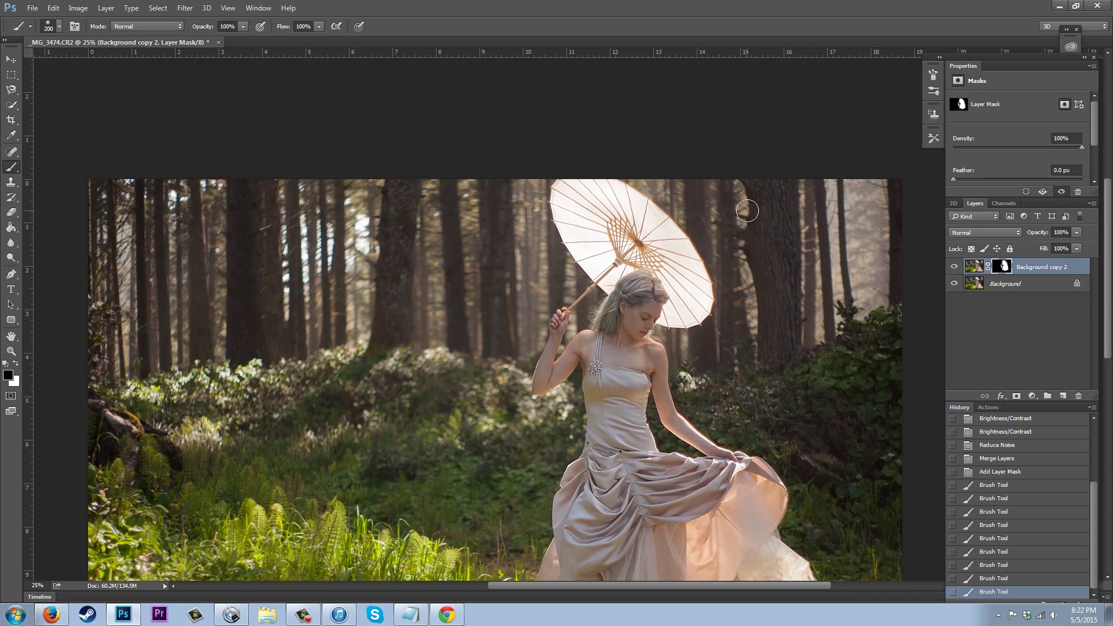
key("bracketright")
key("bracketright")
key("bracketright")
key("bracketright")
key("bracketleft")
key("bracketleft")
key("bracketleft")
key("bracketleft")
key("bracketleft")
key("bracketleft")
key("bracketleft")
key("bracketleft")
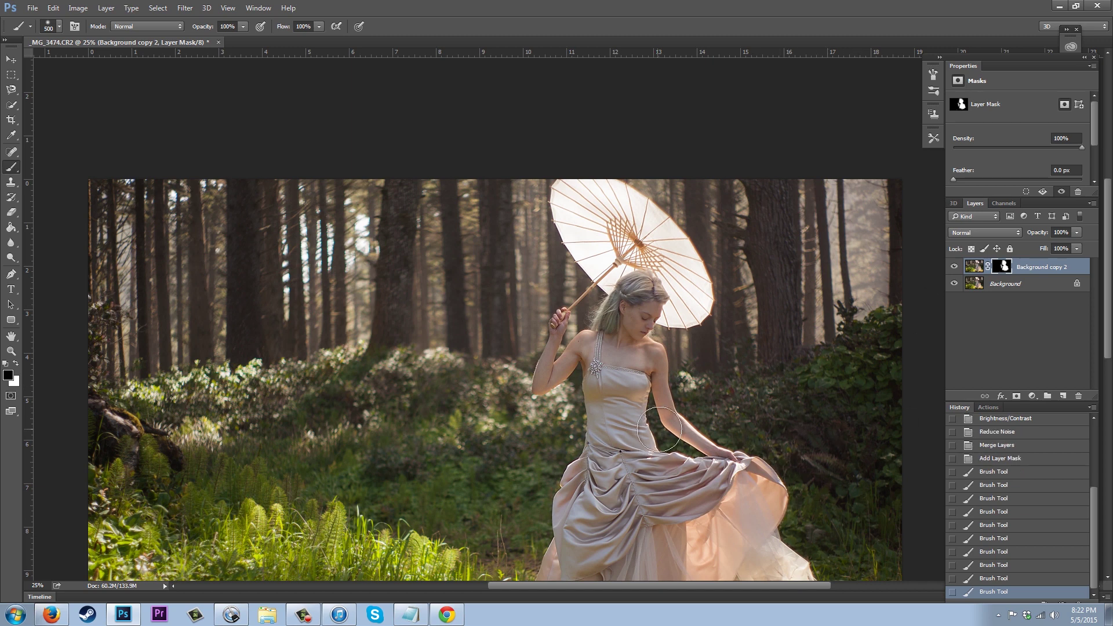
left_click(876, 381)
left_click(876, 381)
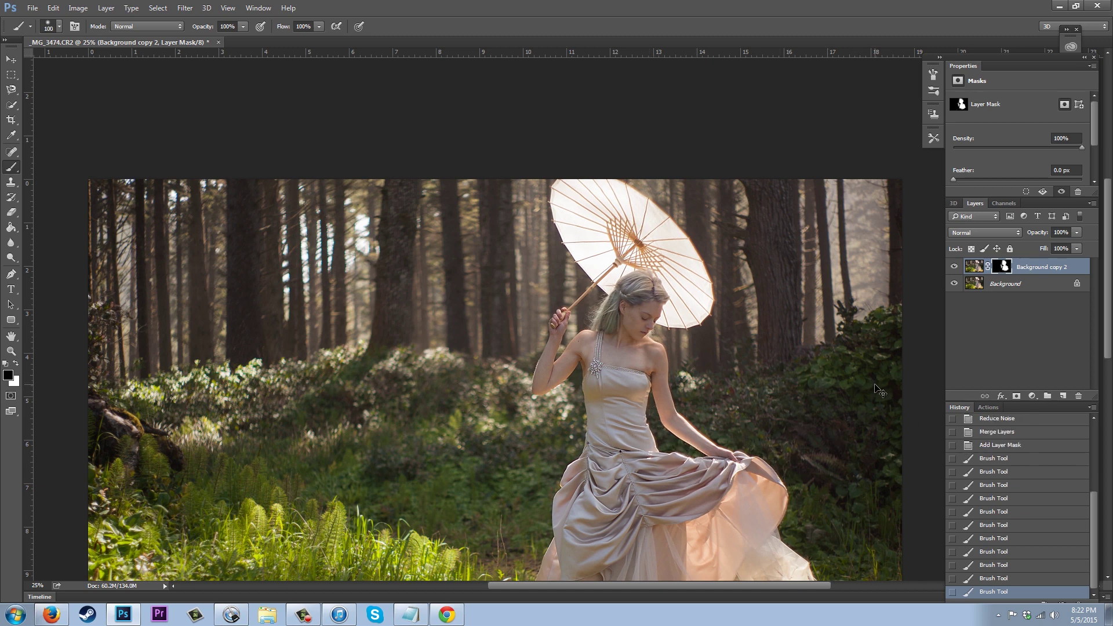
key("ctrl+minus")
key("ctrl+plus")
key("ctrl+plus")
key("ctrl+plus")
key("ctrl+plus")
key("ctrl+plus")
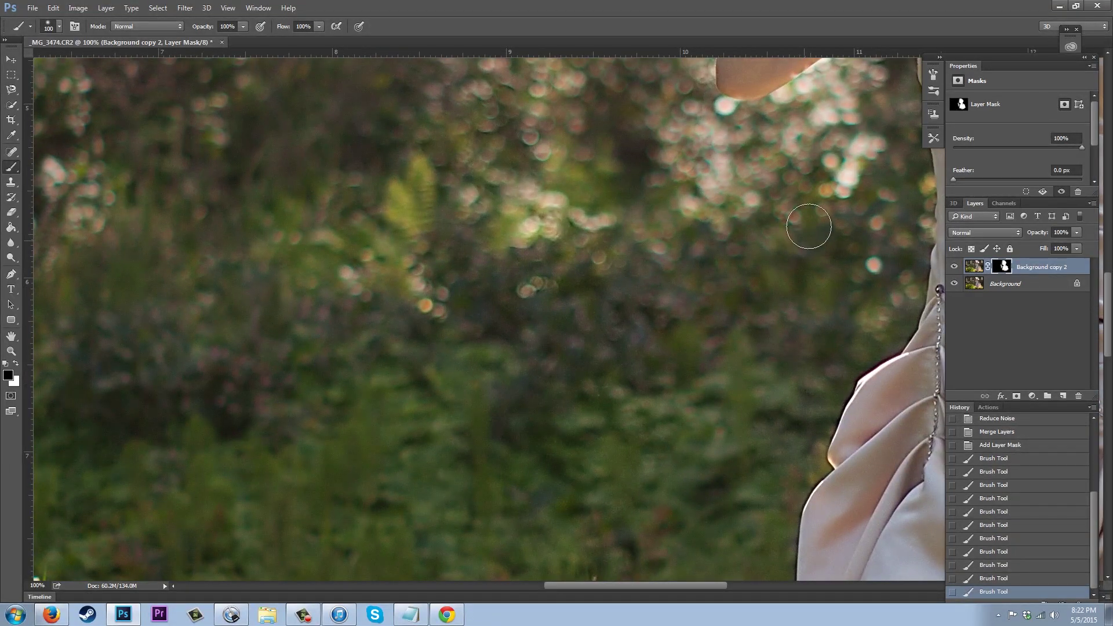
Paint black on the layer mask over the bokeh bushes to remove the sharpening there.
left_click(850, 248)
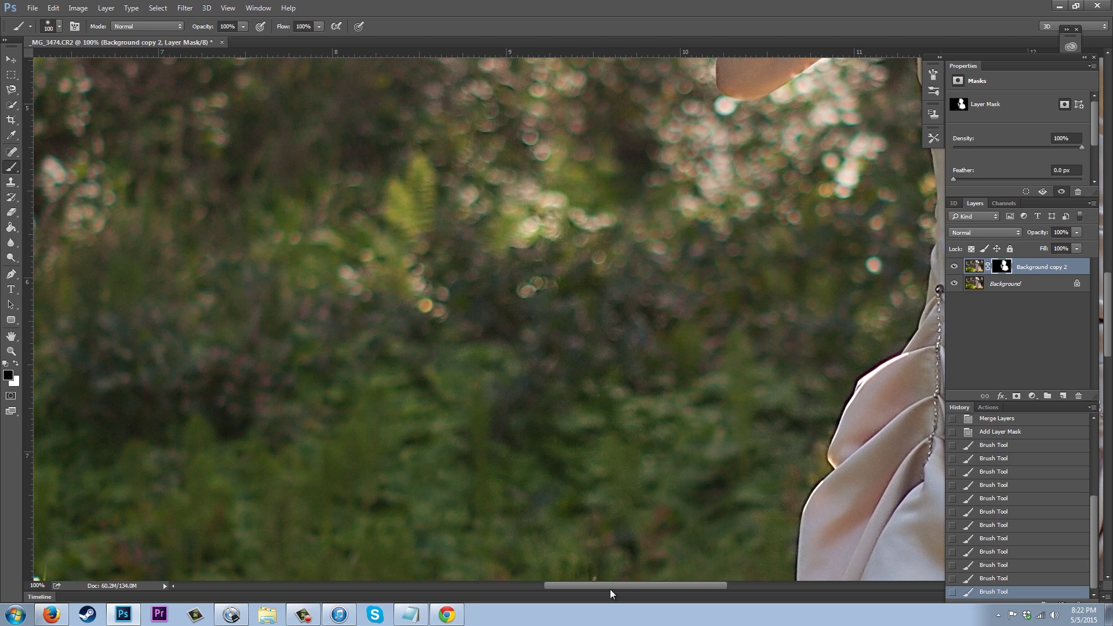
left_click_drag(610, 587, 689, 587)
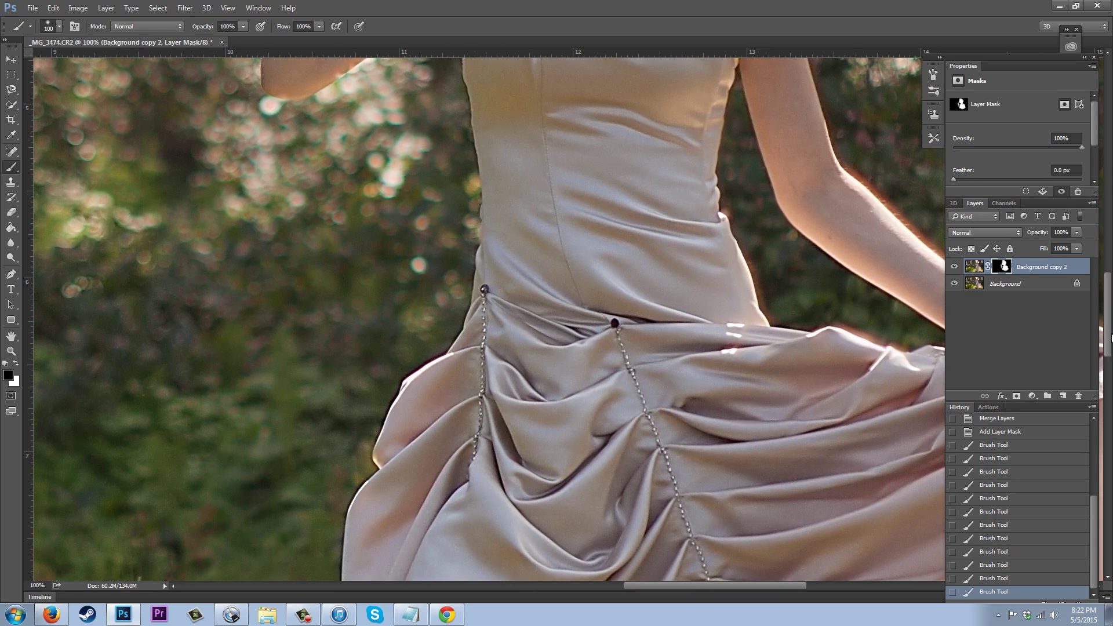
left_click_drag(1112, 338, 1096, 262)
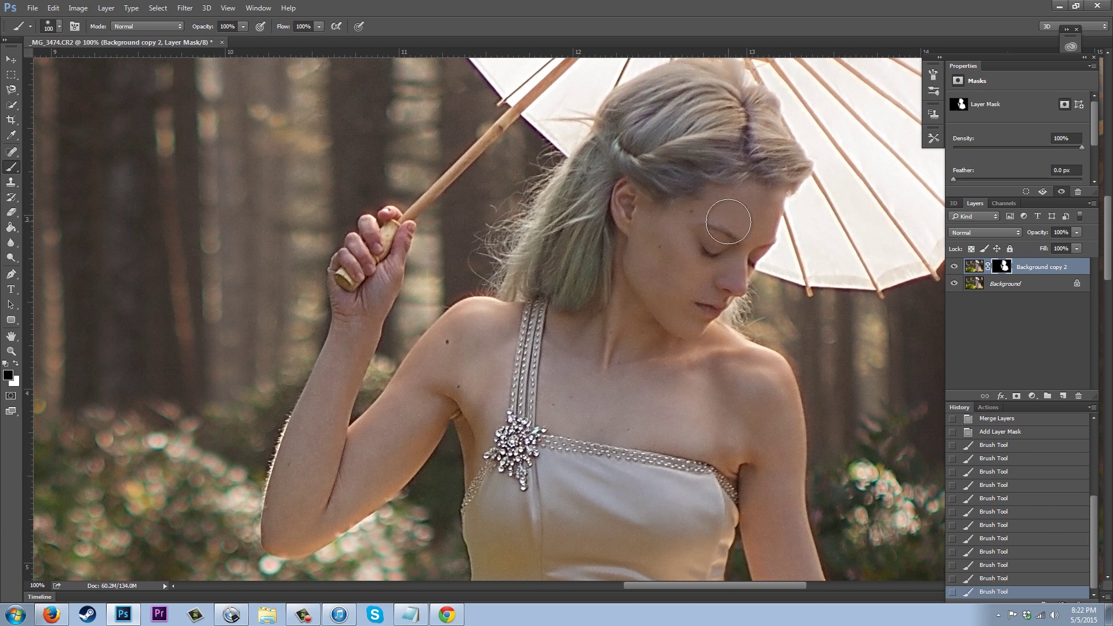
With the brush at 60, then 40, mask the sharpening off the face, cheek, jaw and eyelid.
key("bracketleft")
key("bracketleft")
key("bracketleft")
key("bracketleft")
mouse_move(748, 210)
left_mouse_down()
mouse_move(750, 219)
mouse_move(693, 213)
left_mouse_up()
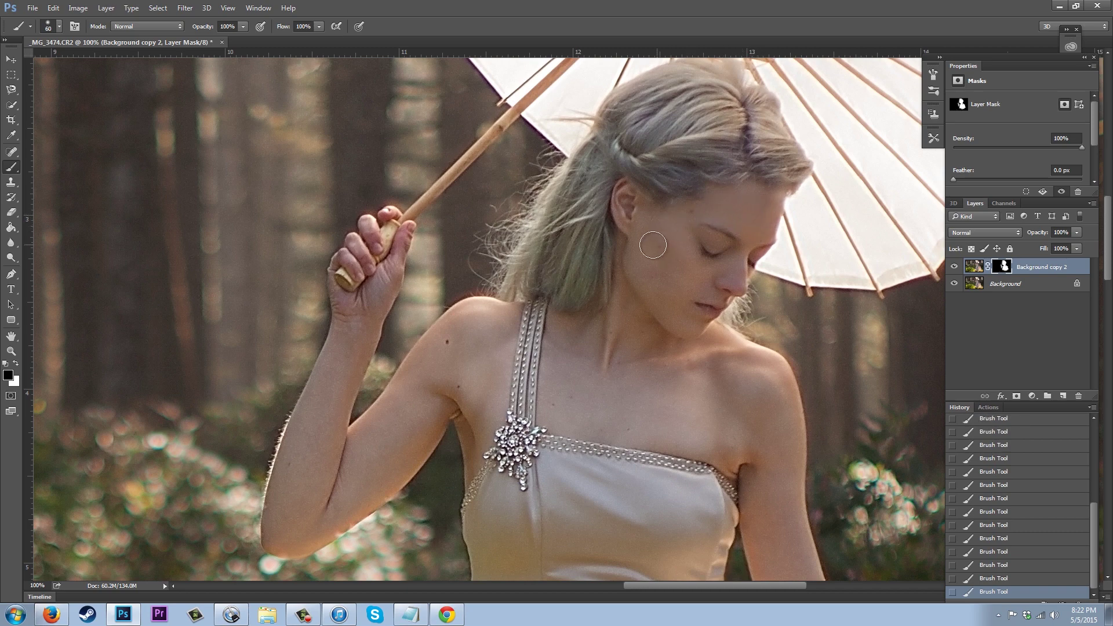
mouse_move(653, 245)
left_mouse_down()
mouse_move(648, 223)
mouse_move(644, 270)
mouse_move(659, 269)
left_mouse_up()
key("bracketleft")
key("bracketleft")
left_click(712, 244)
Reset the brush to 80, pan around, and zoom out to view the whole photo.
key("bracketright")
key("bracketright")
key("bracketright")
key("bracketright")
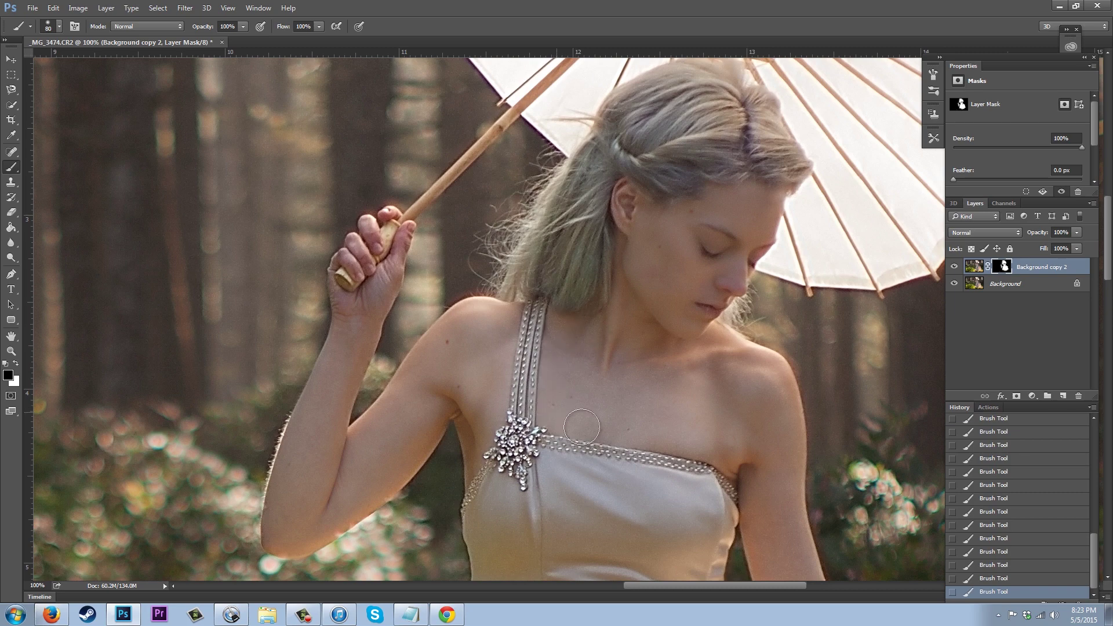
scroll(760, 185, "down", 5)
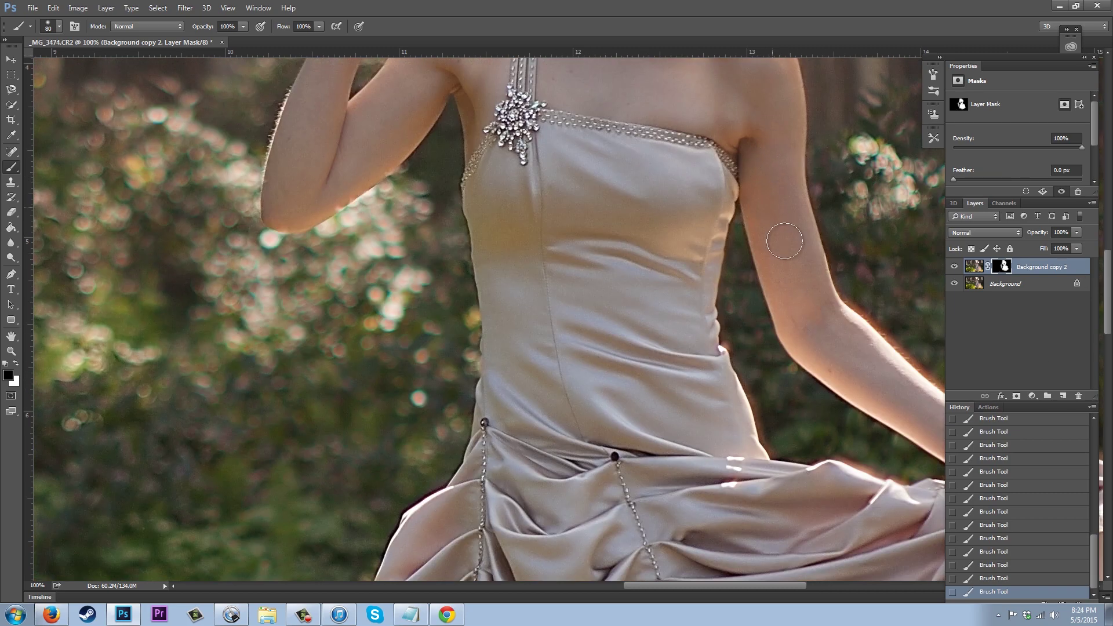
scroll(831, 326, "right", 3)
scroll(204, 197, "up", 4)
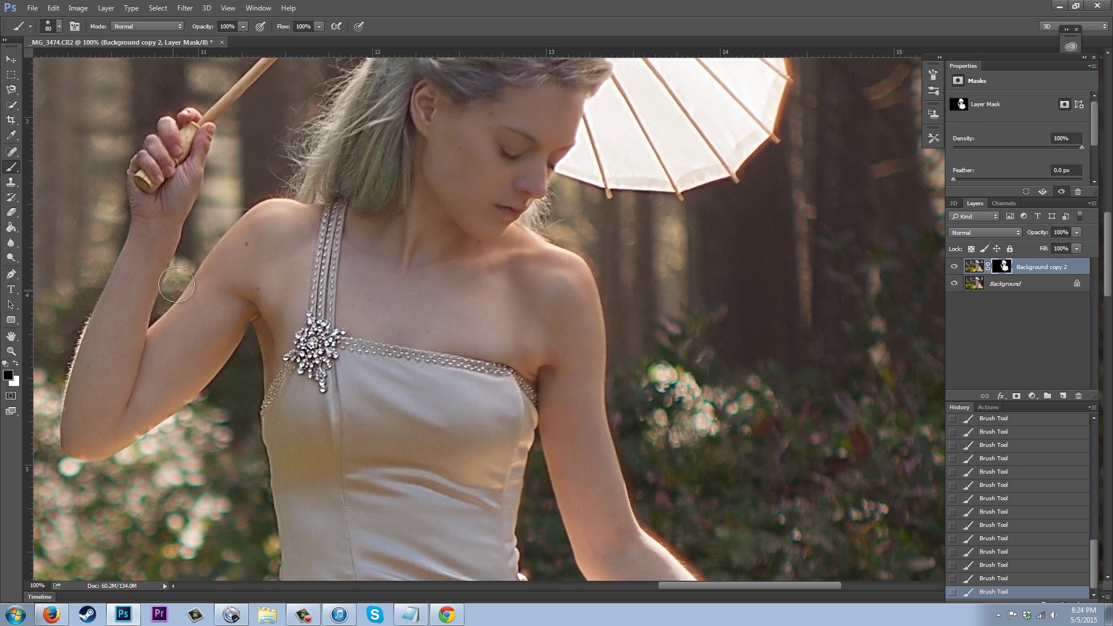
scroll(729, 257, "up", 5)
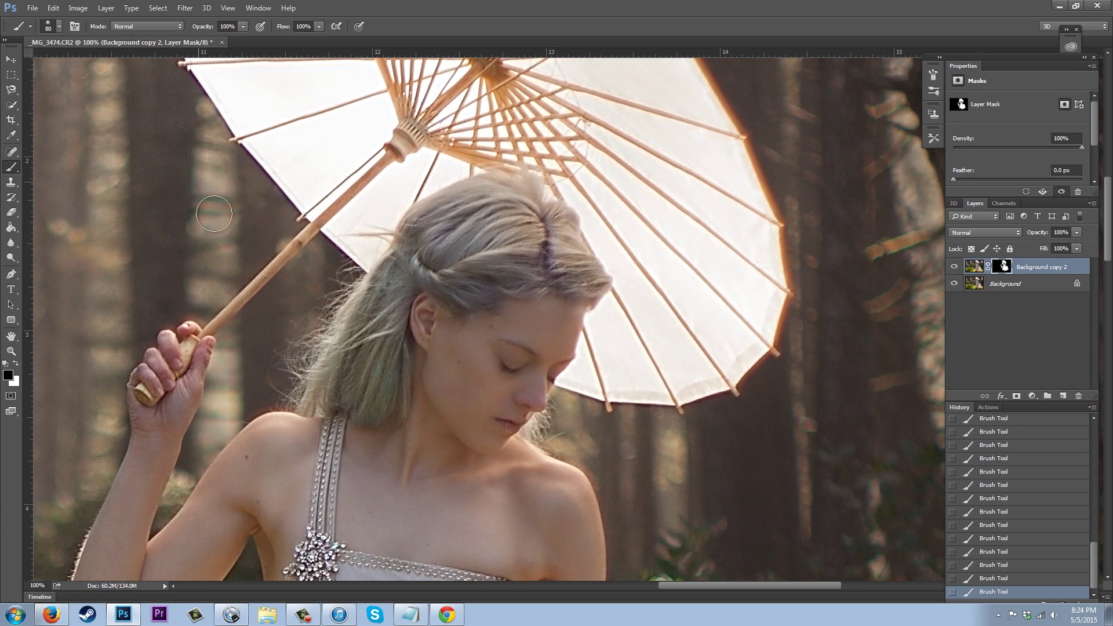
scroll(95, 217, "up", 5)
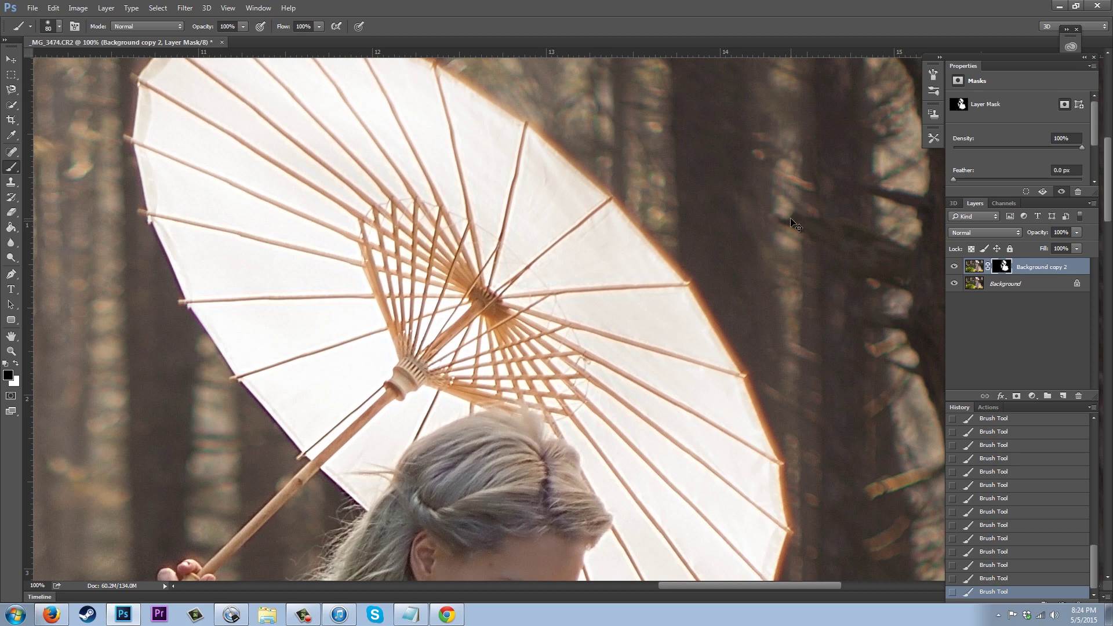
key("ctrl+minus")
key("ctrl+minus")
key("ctrl+minus")
key("ctrl+minus")
key("ctrl+minus")
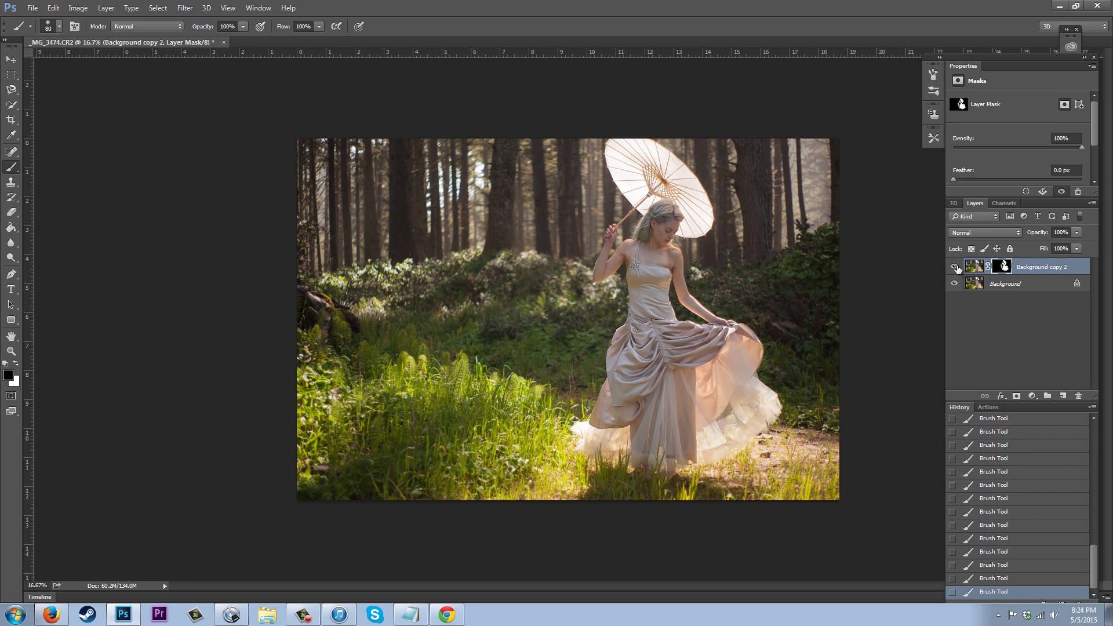
left_click(955, 266)
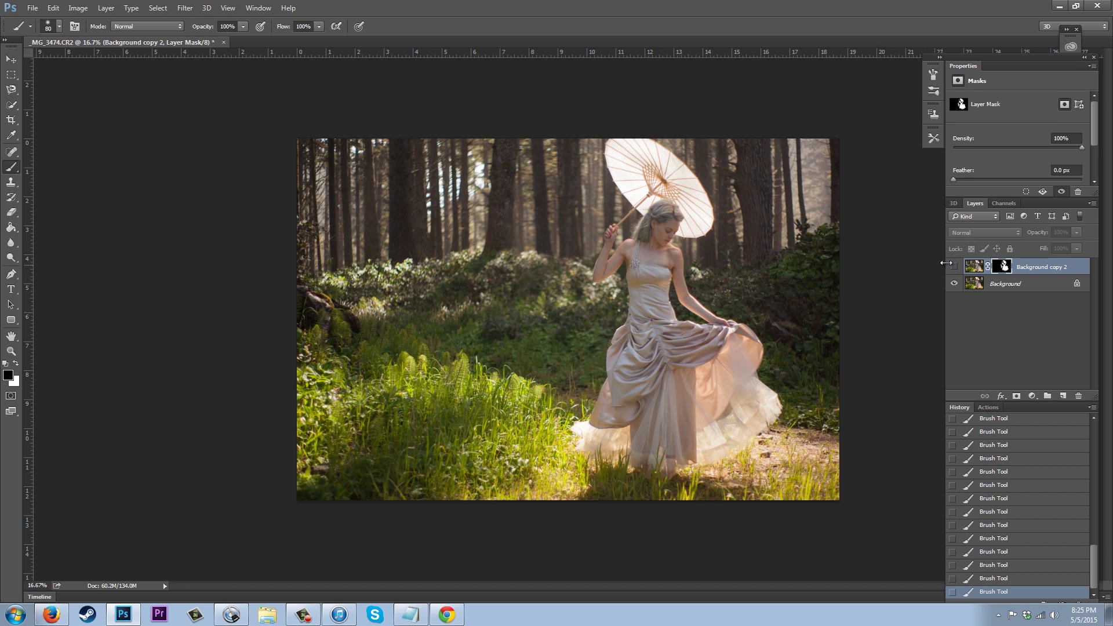
left_click(954, 266)
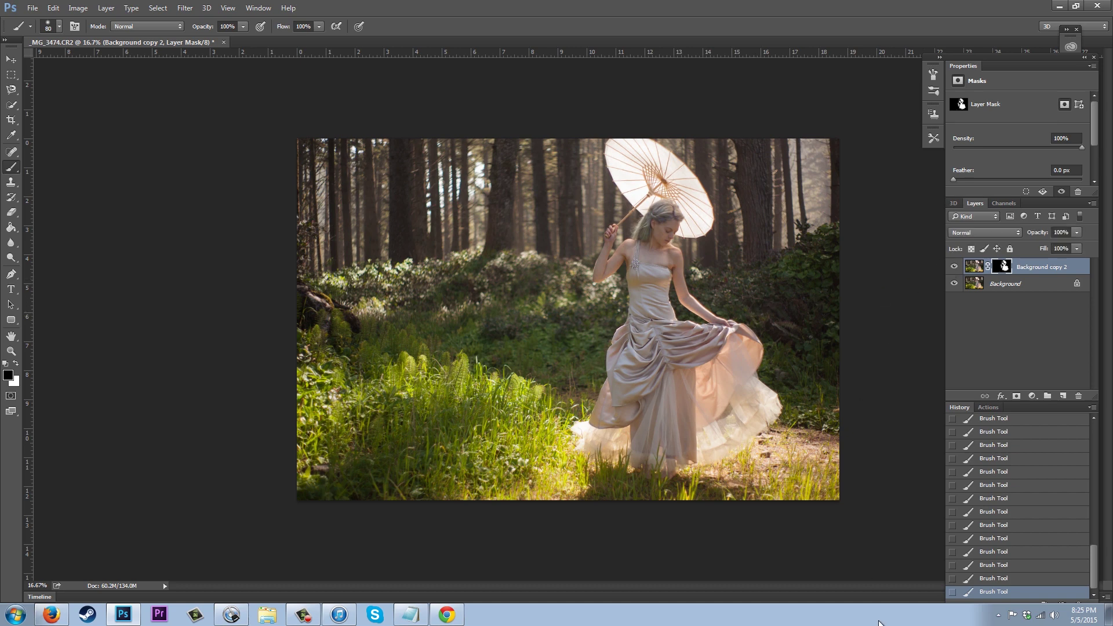